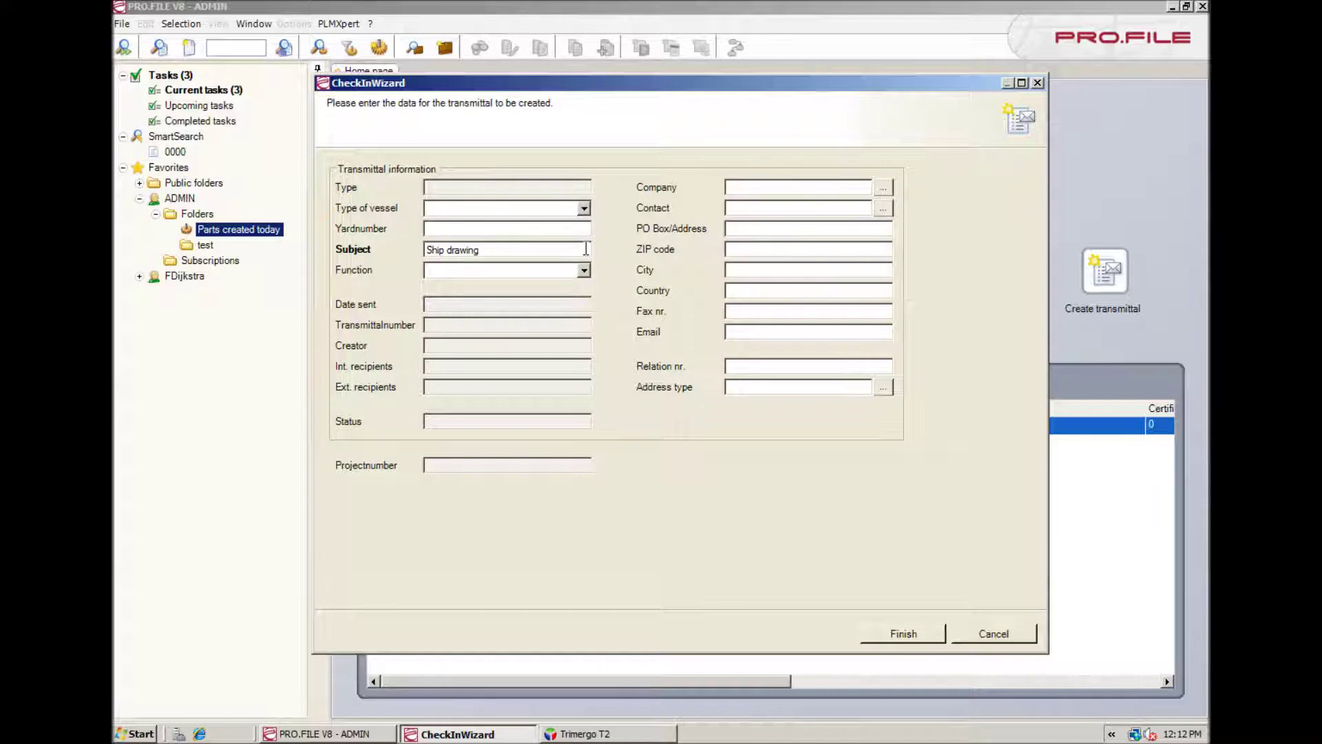
Step: Complete the transmittal's subject as "Ship drawings" and set its function to For information
type("s")
left_click(584, 271)
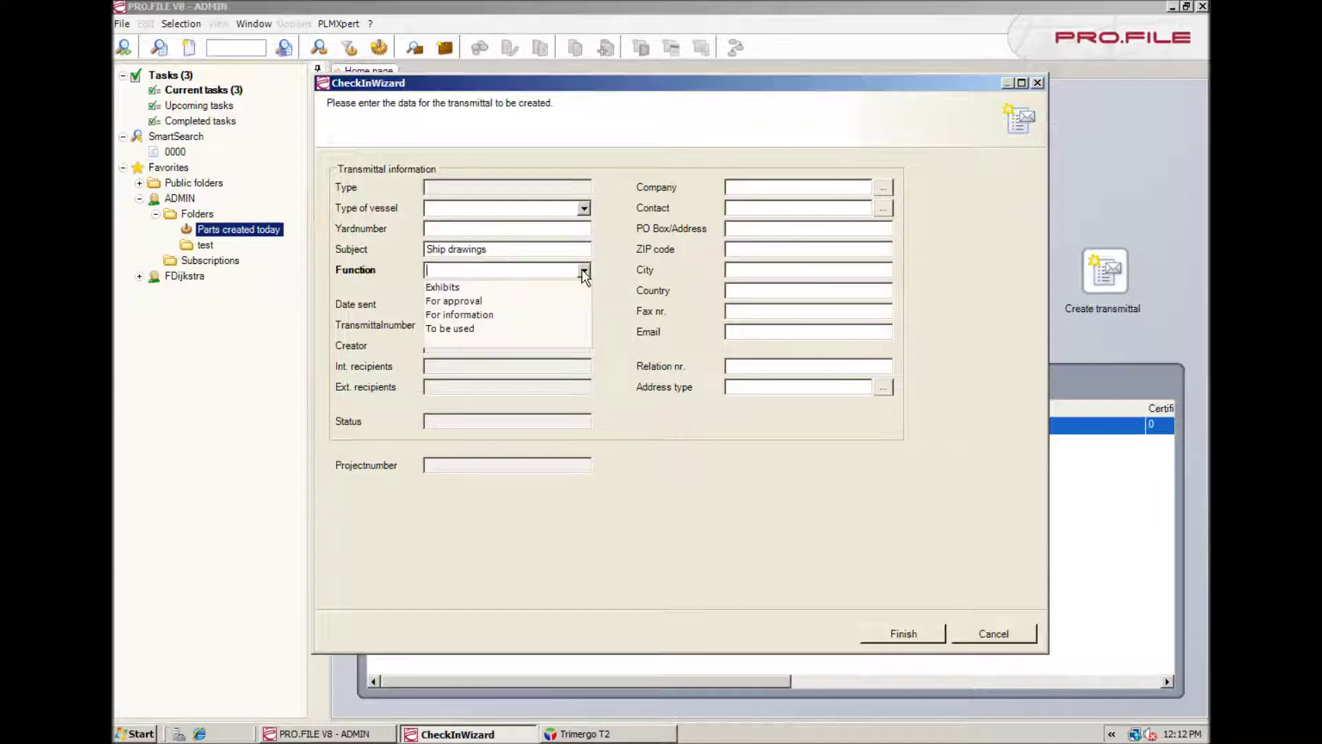
left_click(475, 317)
Step: Select Snijtech Bv from the company list as the transmittal's company
left_click(883, 187)
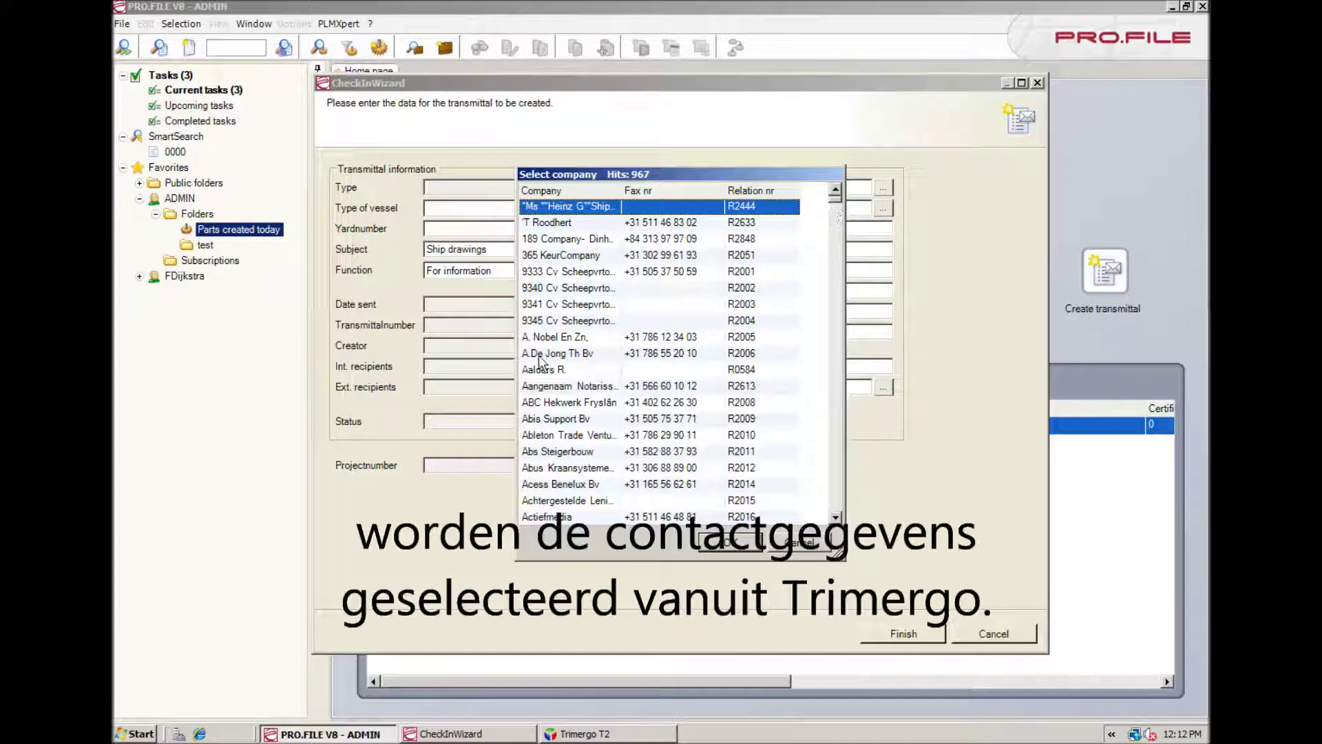
type("sn")
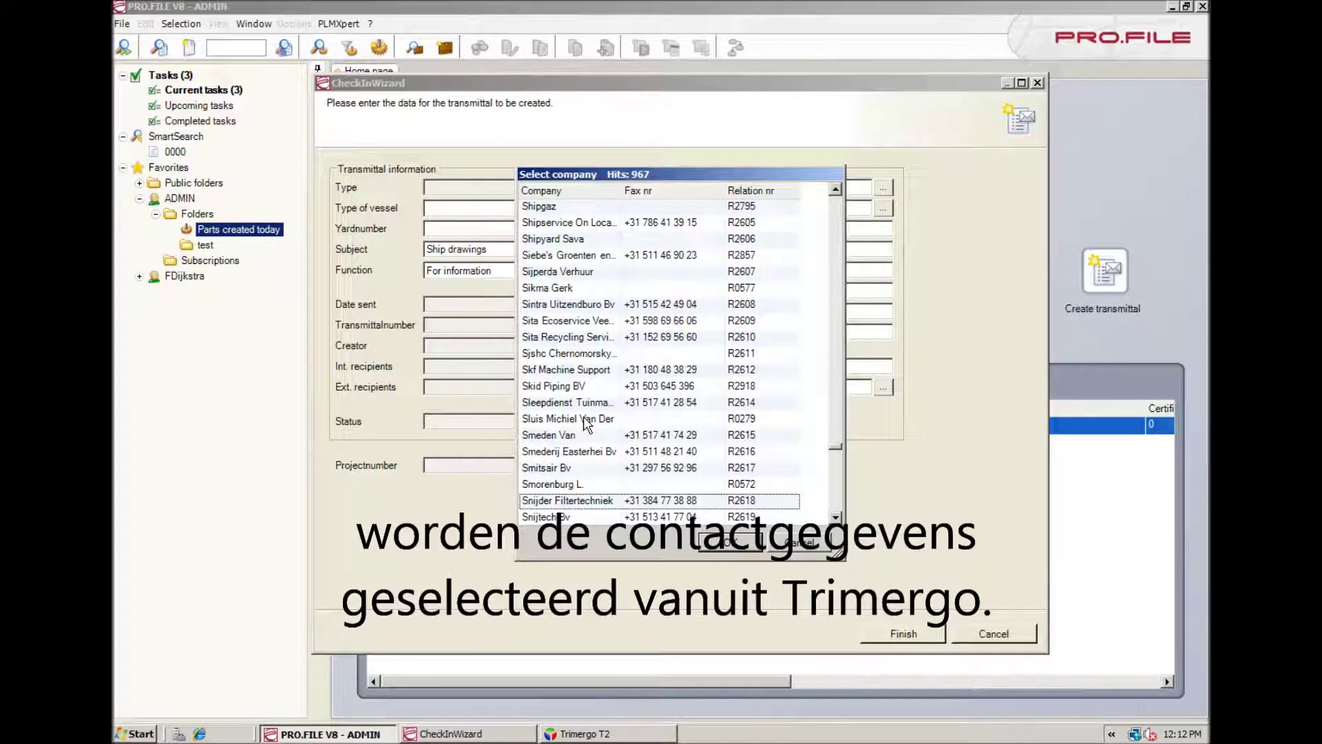
type("ij")
key("Down")
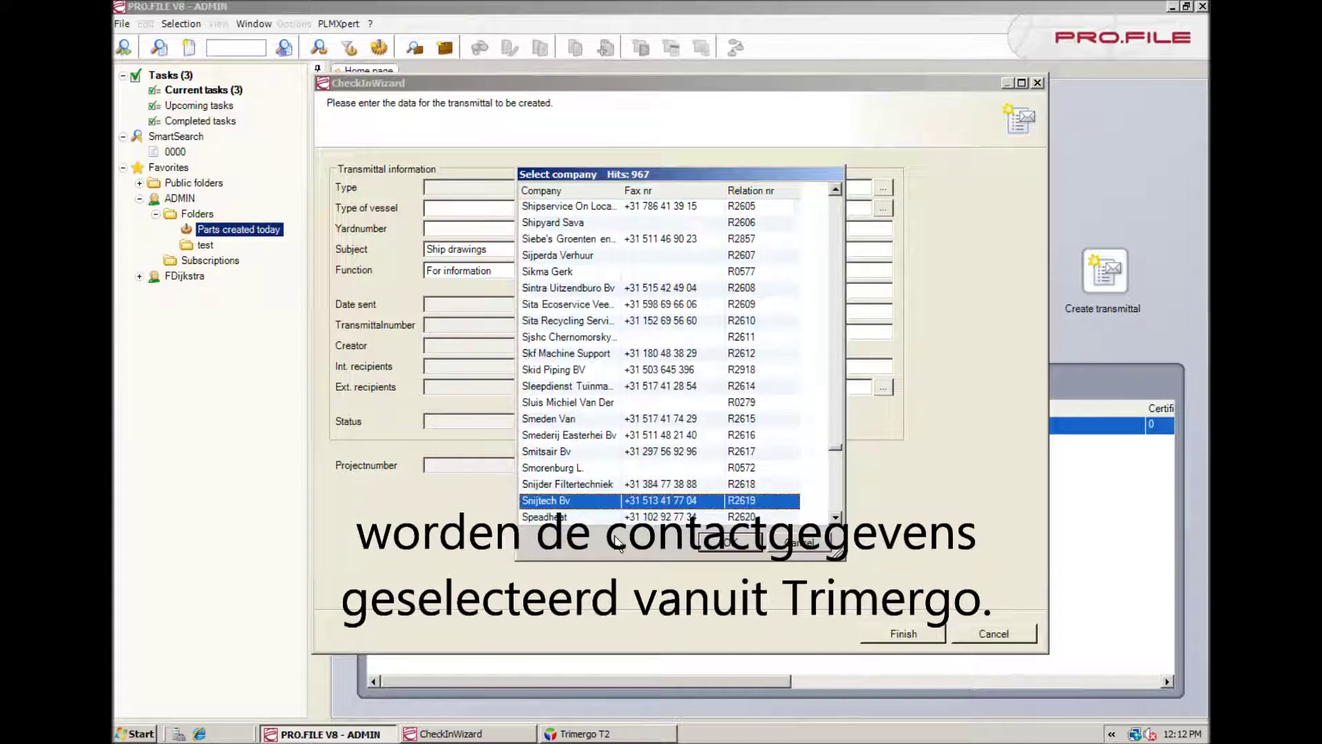
left_click(741, 549)
Step: Assign the fifth listed Snijtech Bv contact person to the transmittal
left_click(882, 207)
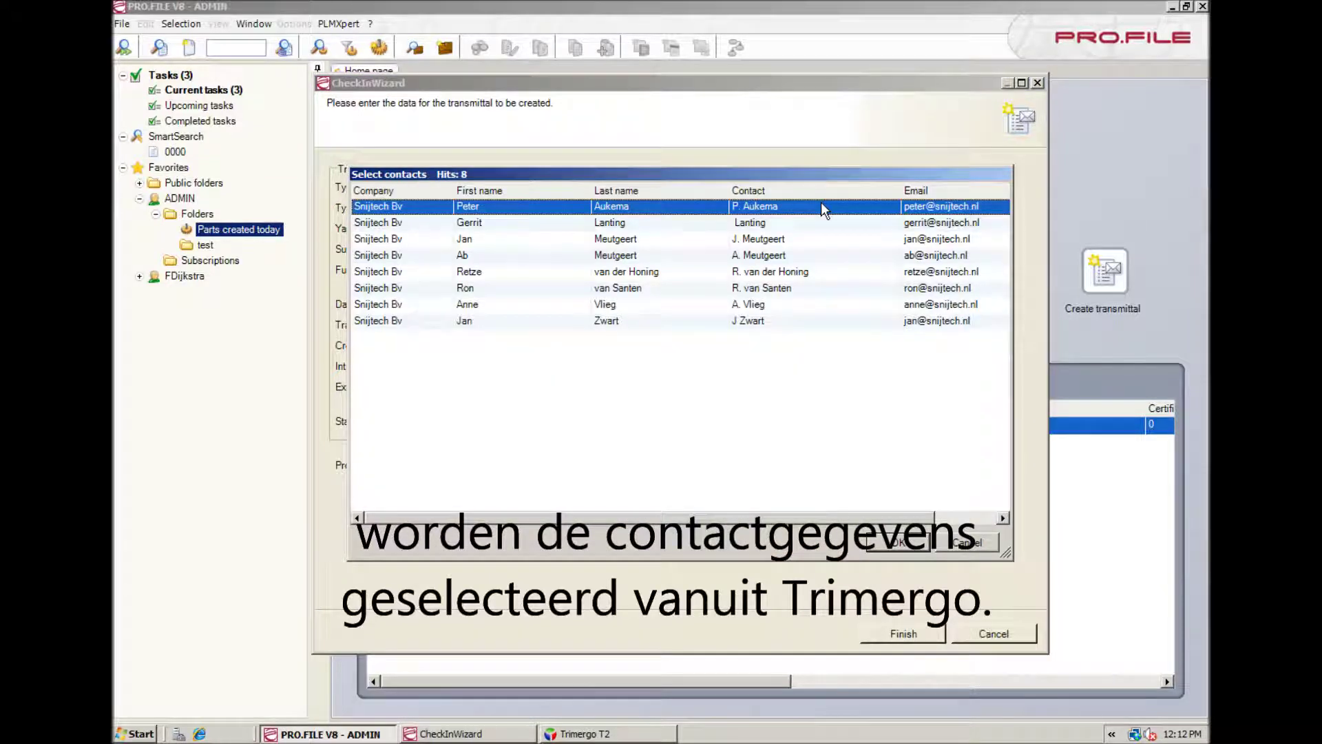
left_click(493, 273)
left_click(908, 542)
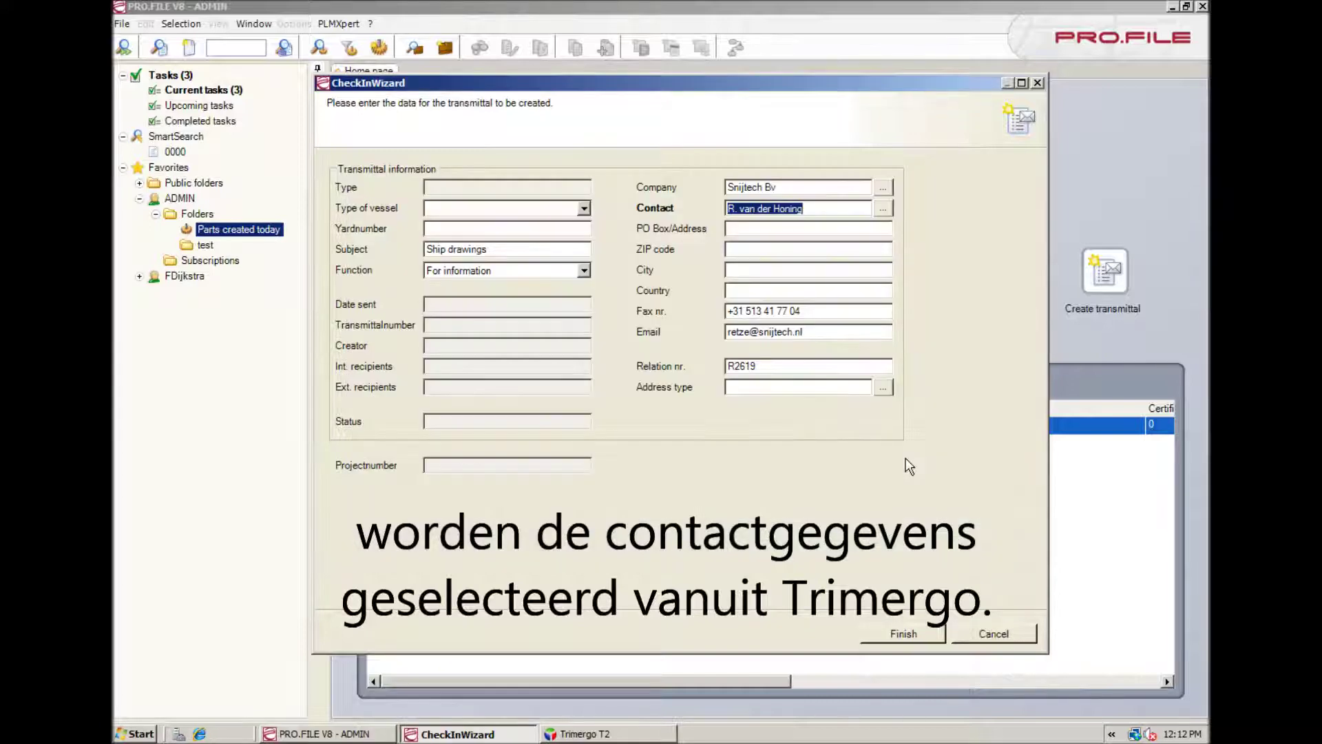
Step: Choose the company's address of type visit and finish creating the transmittal
left_click(881, 388)
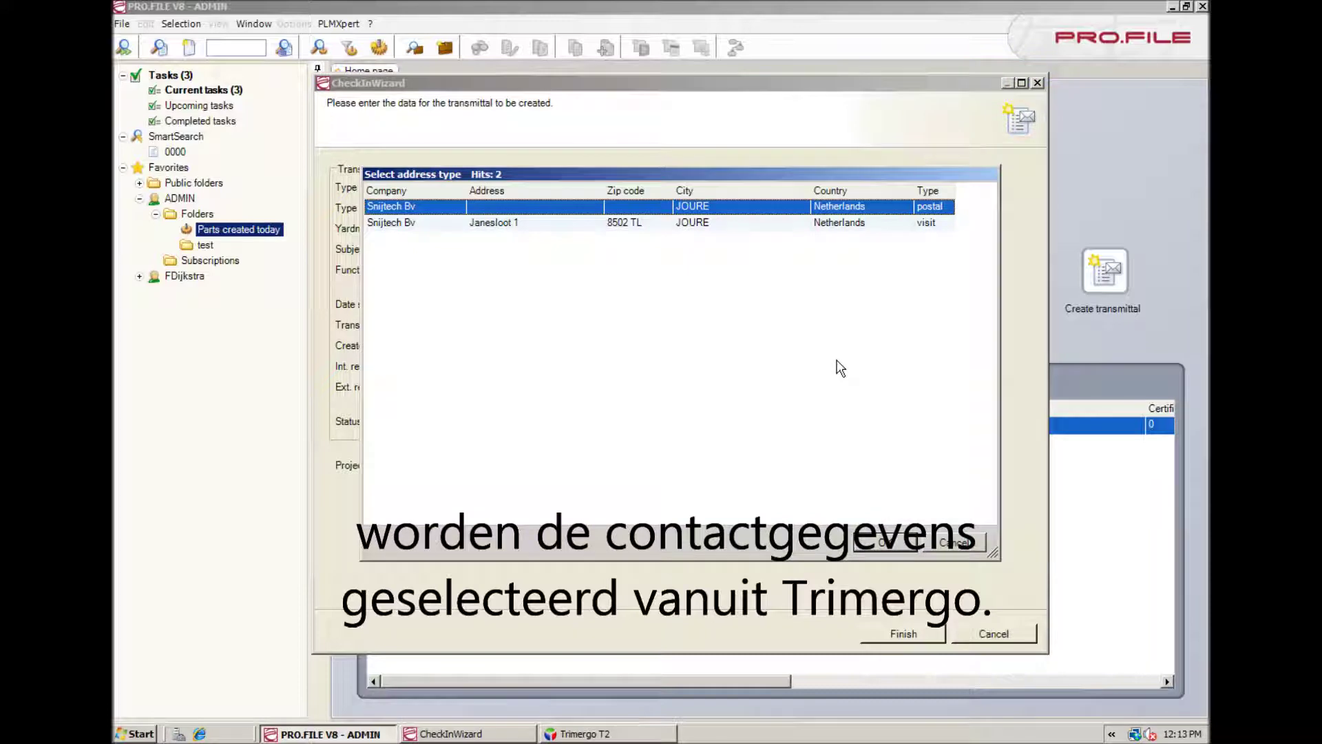
left_click(532, 223)
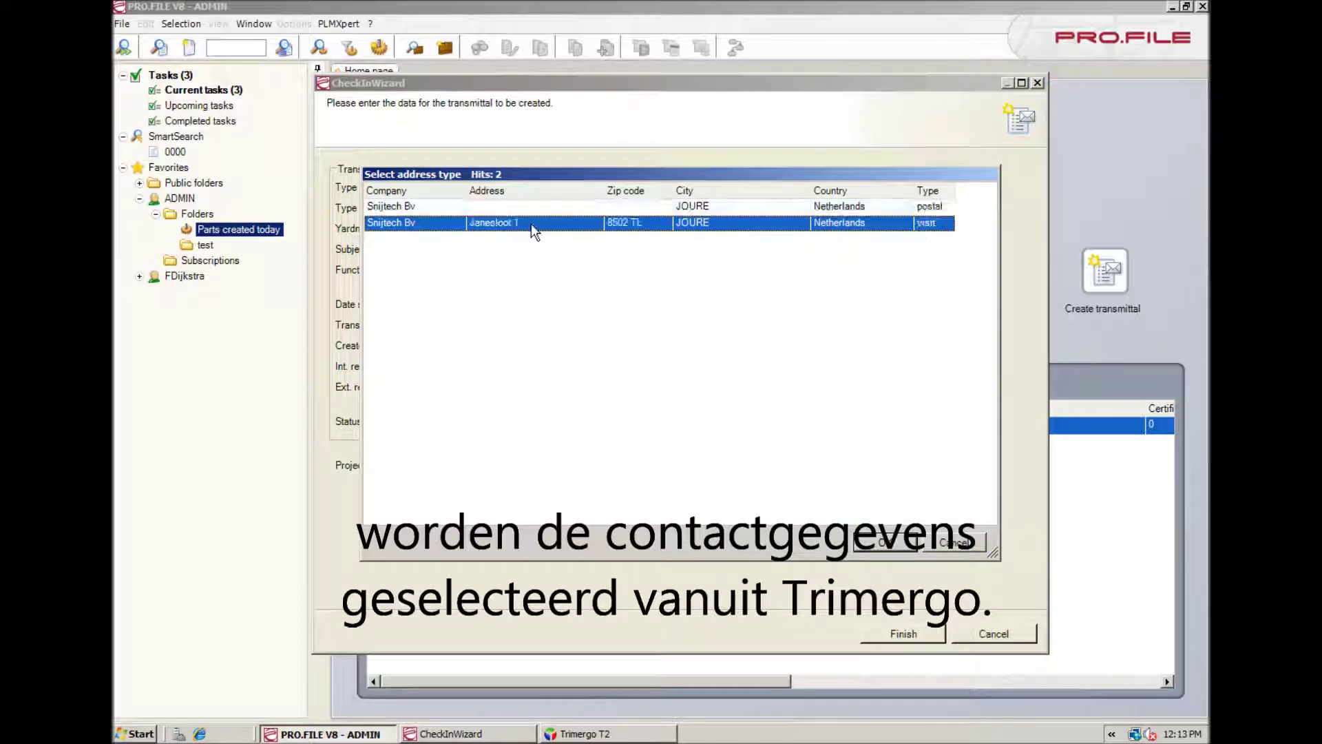
left_click(880, 541)
left_click(911, 634)
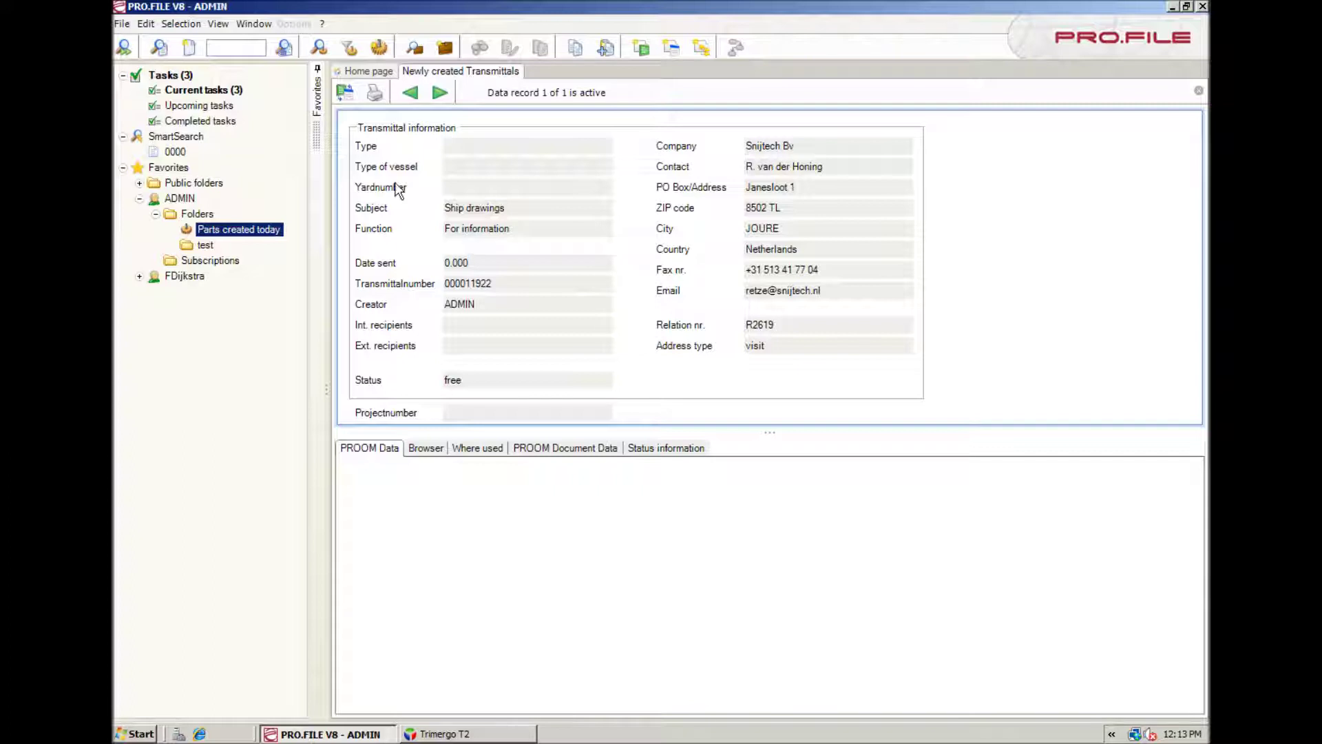
Step: Switch to Trimergo T2 and start a new article numbered 123.456.100 with the description "Ladder Machinekamer (4-sports)"
left_click(459, 731)
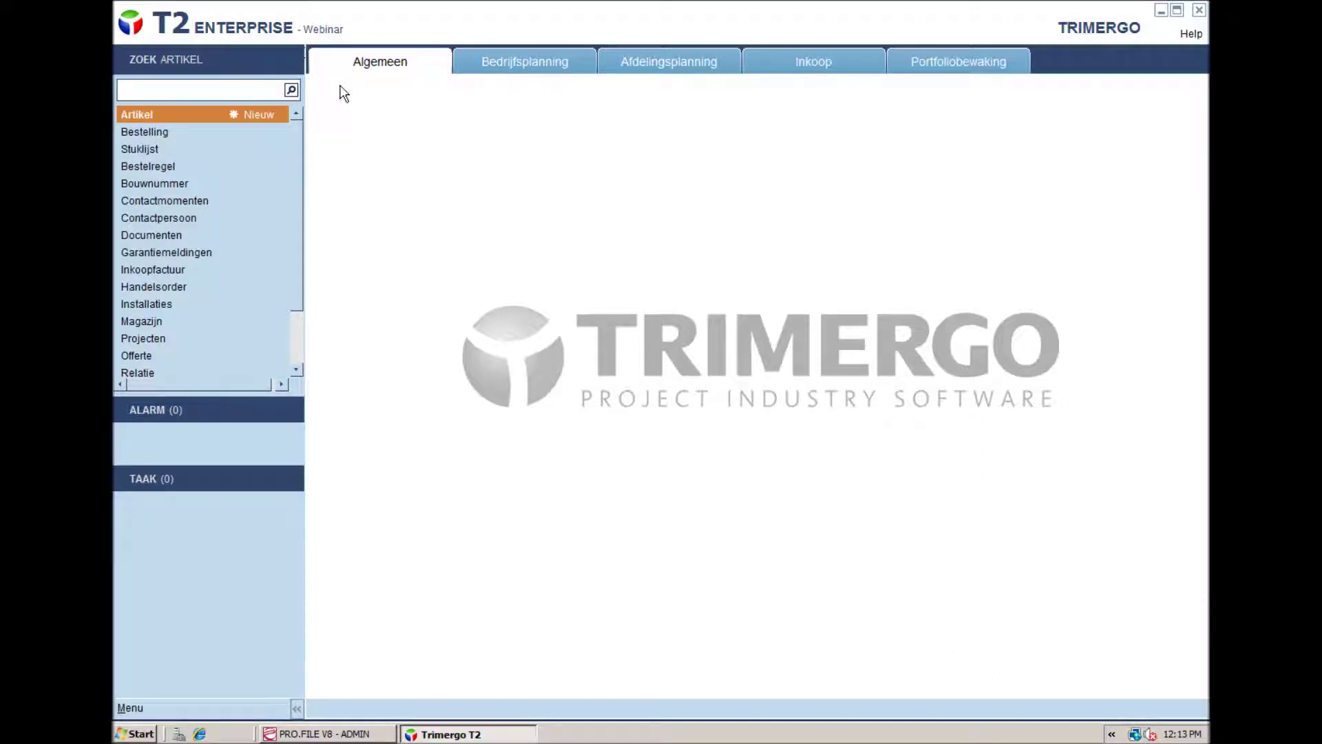
key("ctrl+n")
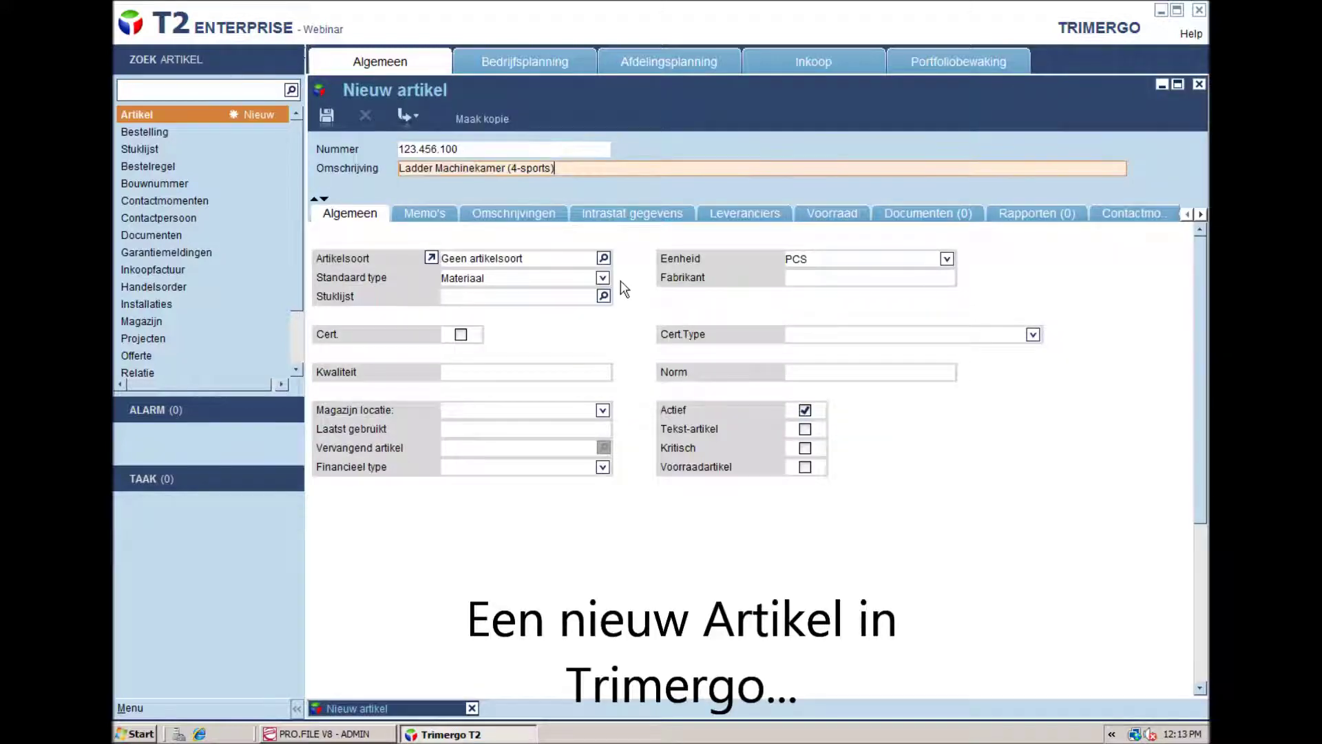
Step: Set the new article's Artikelsoort to "Ladders, trappen en handrailing", filtering the list by "ladd"
left_click(553, 261)
left_click(604, 258)
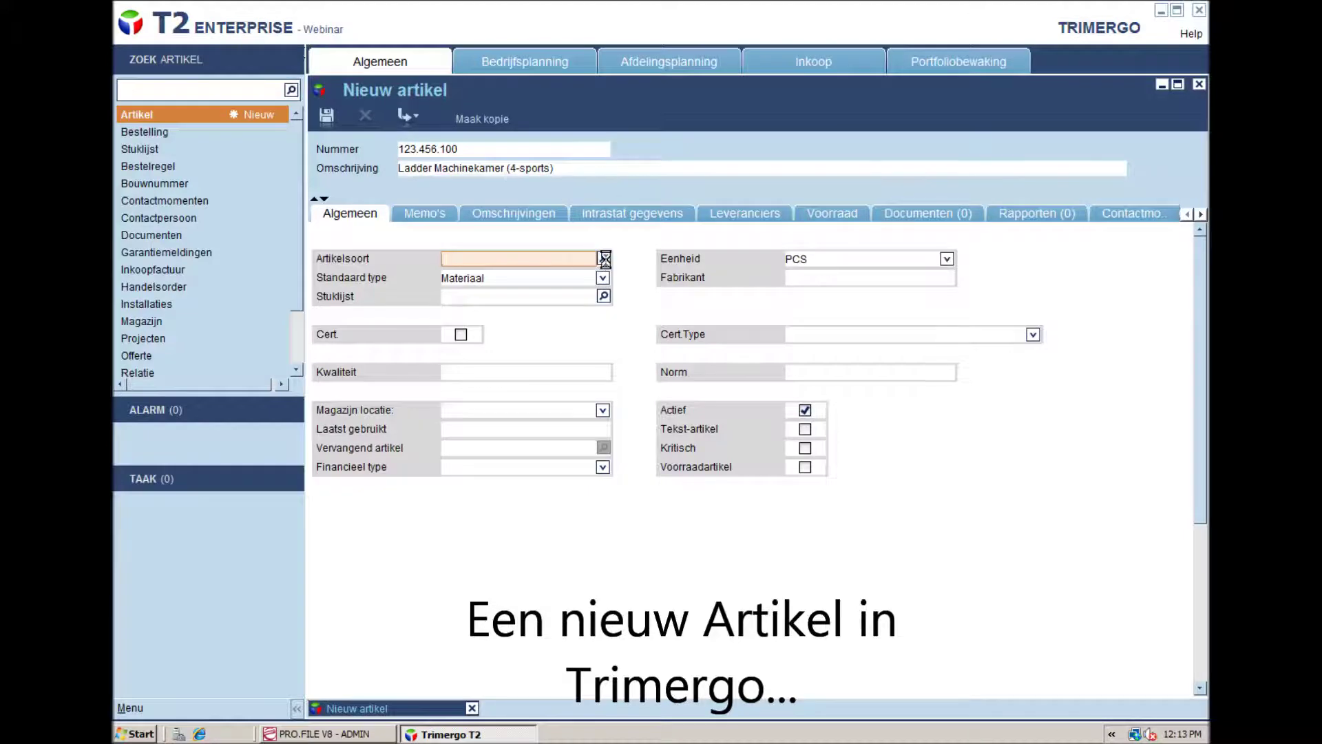
left_click(349, 62)
type("ladd")
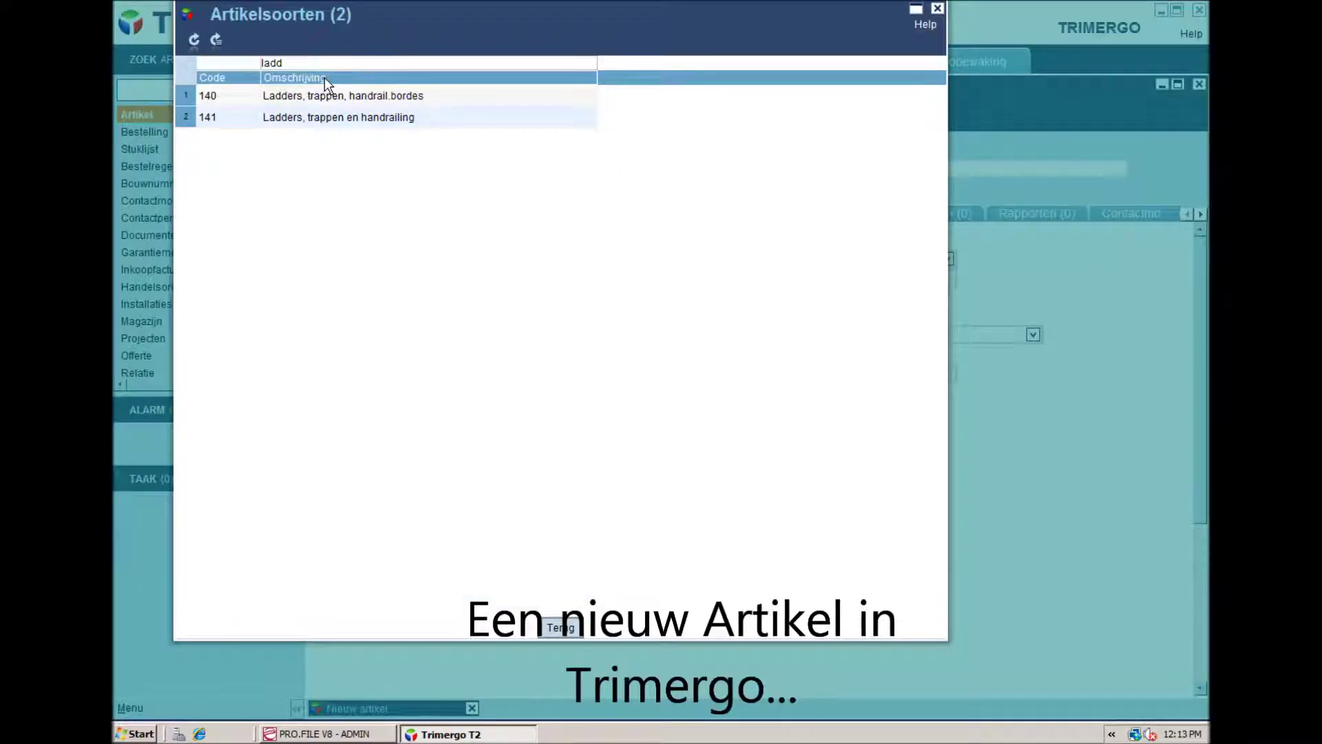
double_click(330, 108)
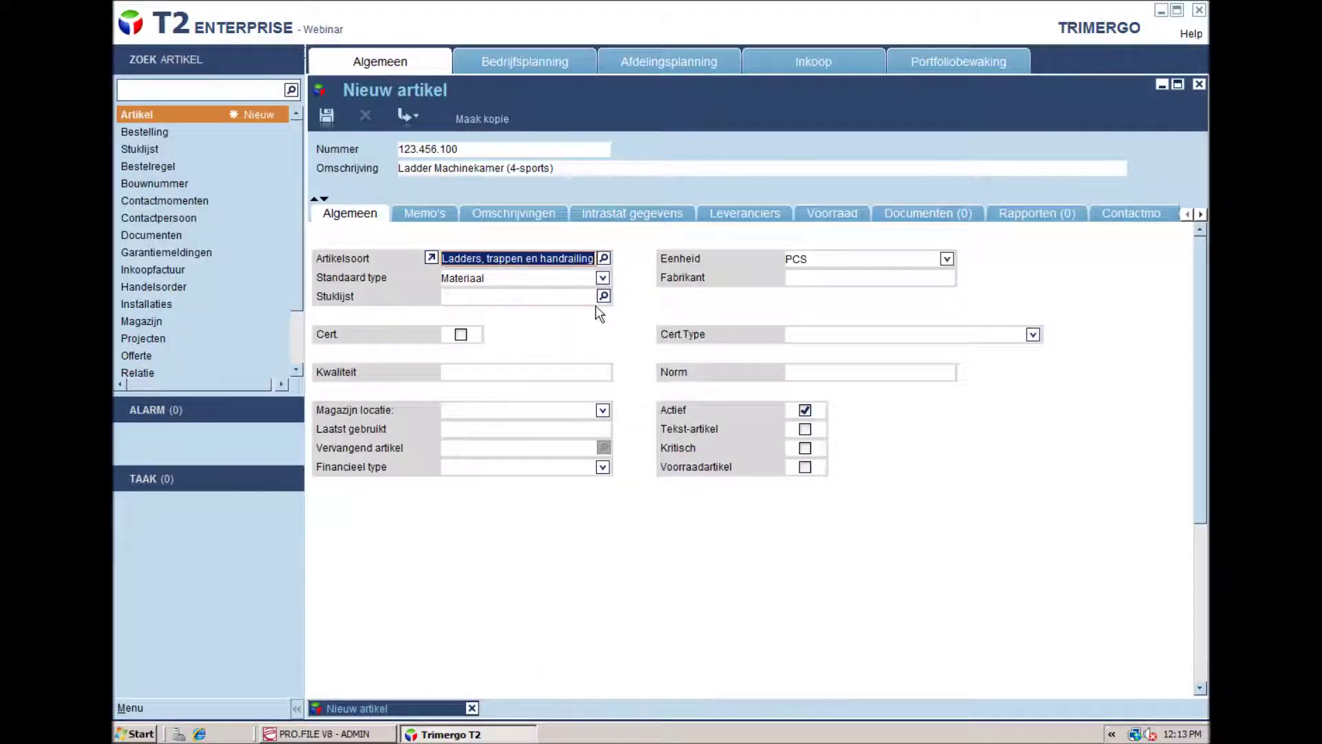
Step: Enter Altrex as the article's Fabrikant and save the article
left_click(827, 274)
type("Altrex")
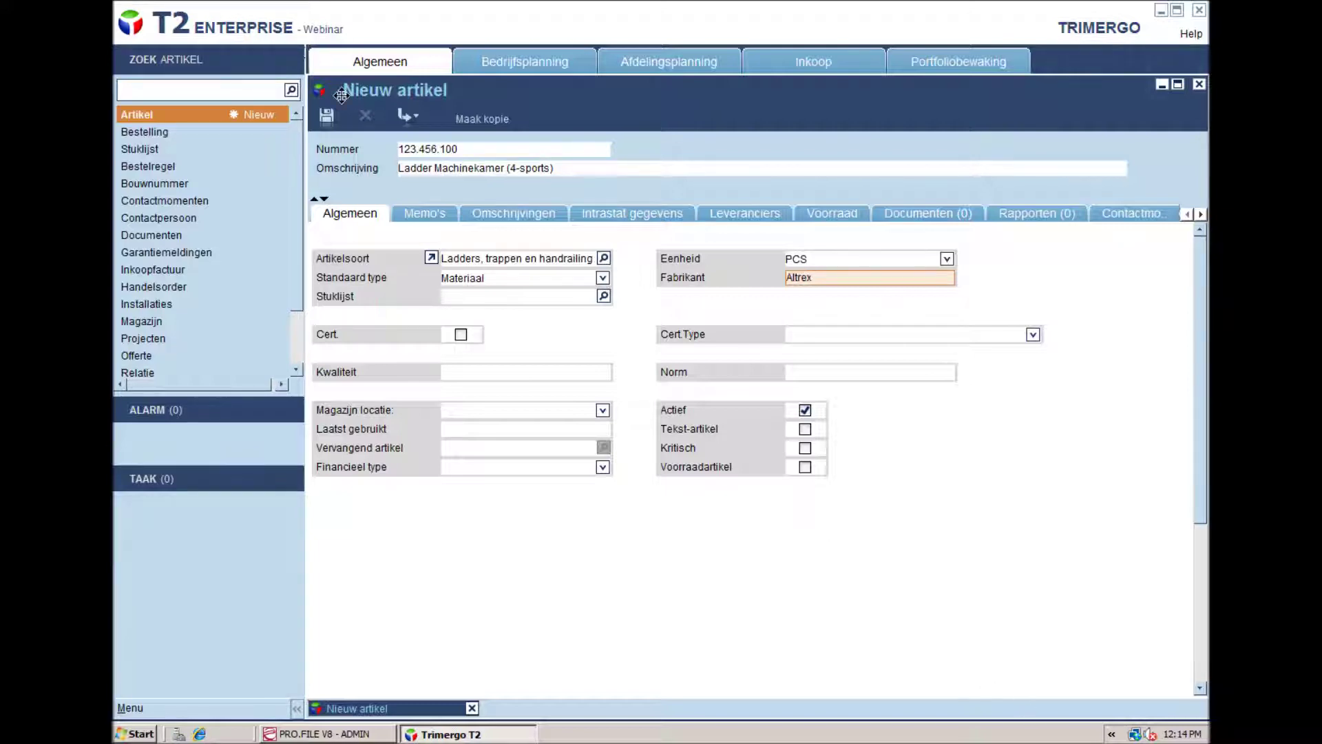
left_click(326, 116)
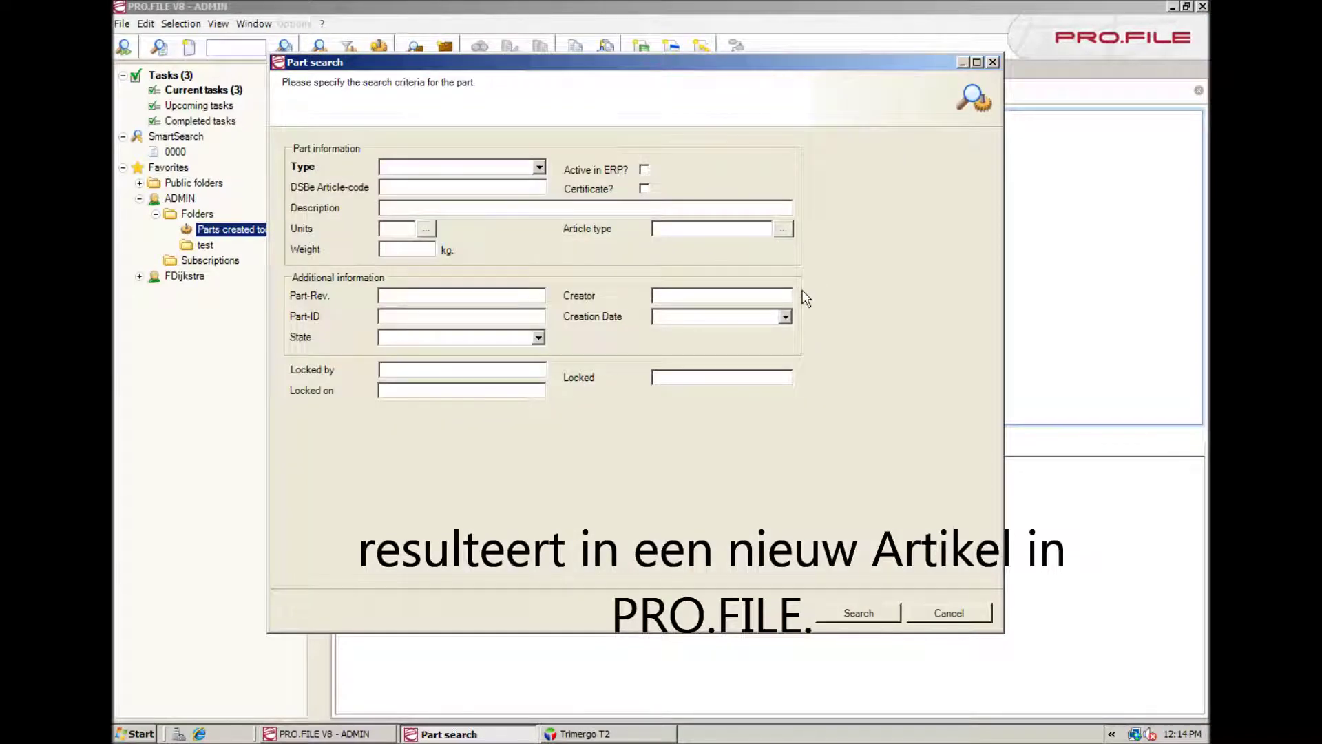
Step: Switch to PRO.FILE and search for parts with today as the creation date
left_click(785, 316)
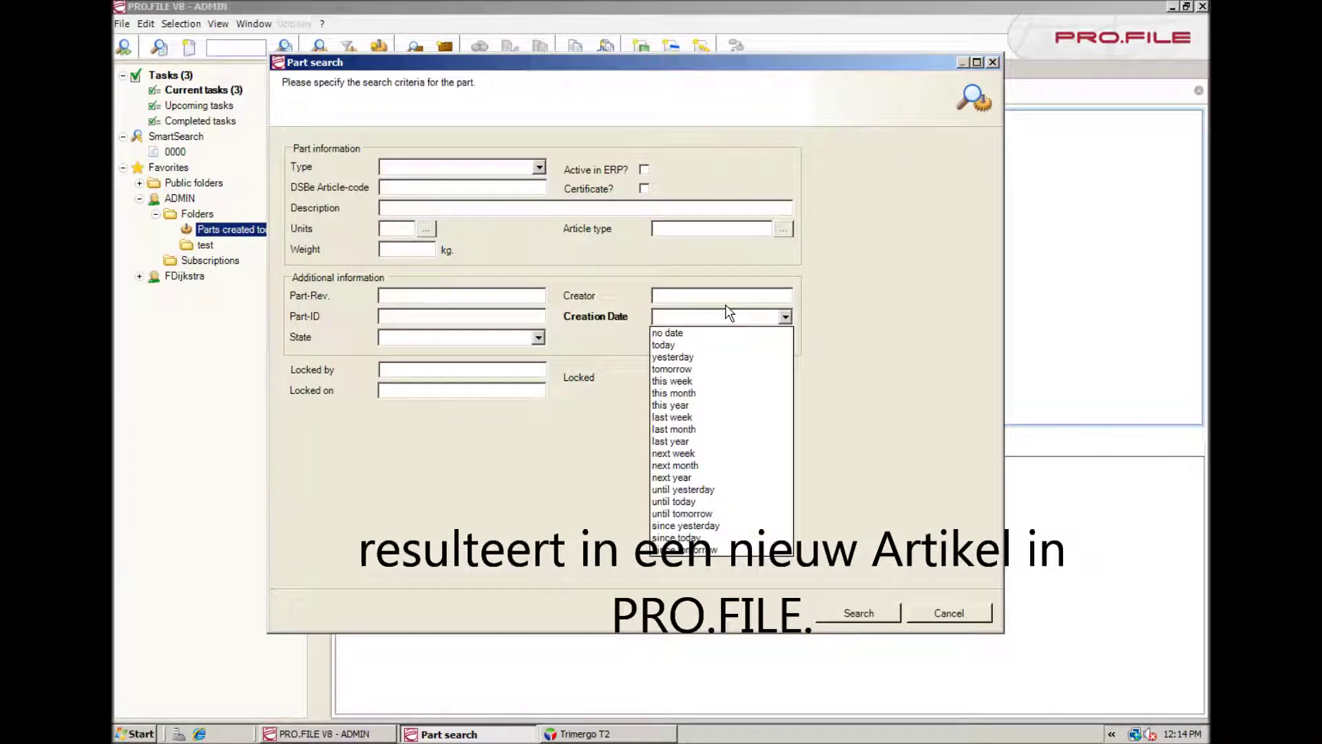
left_click(671, 345)
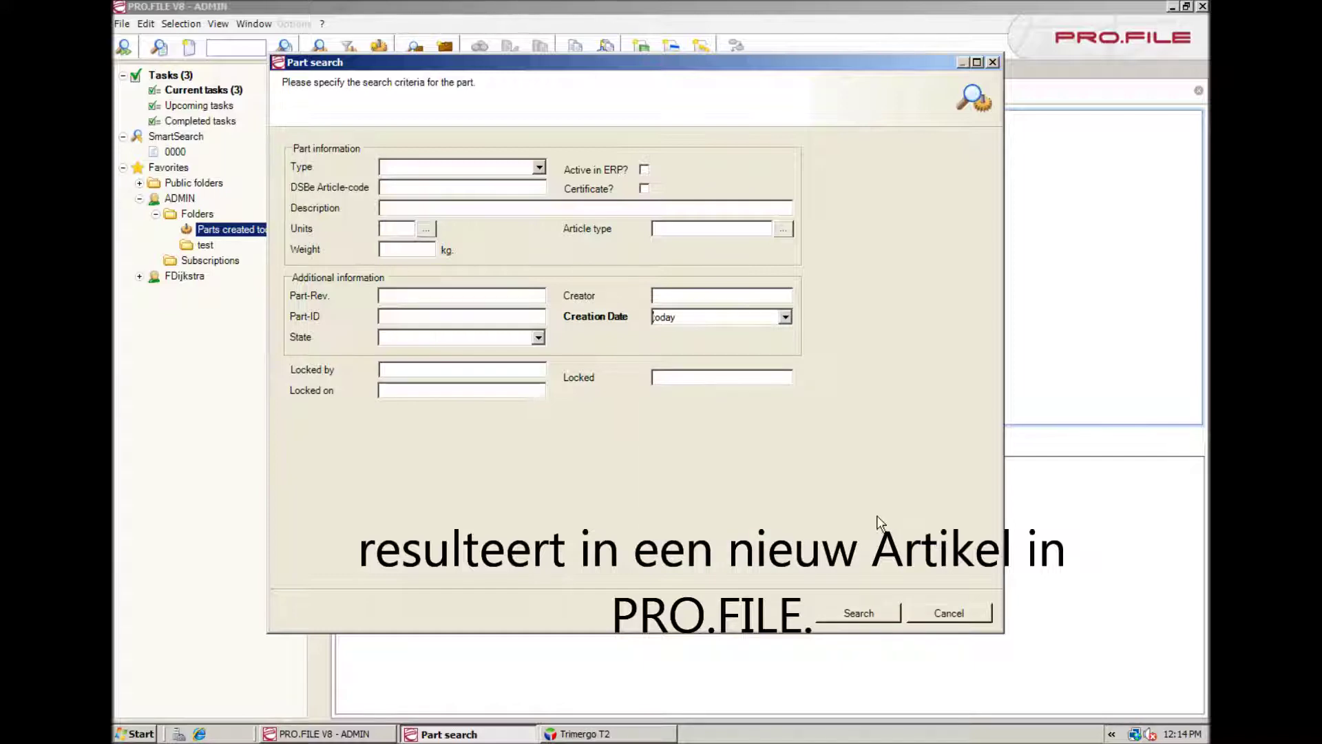
left_click(892, 615)
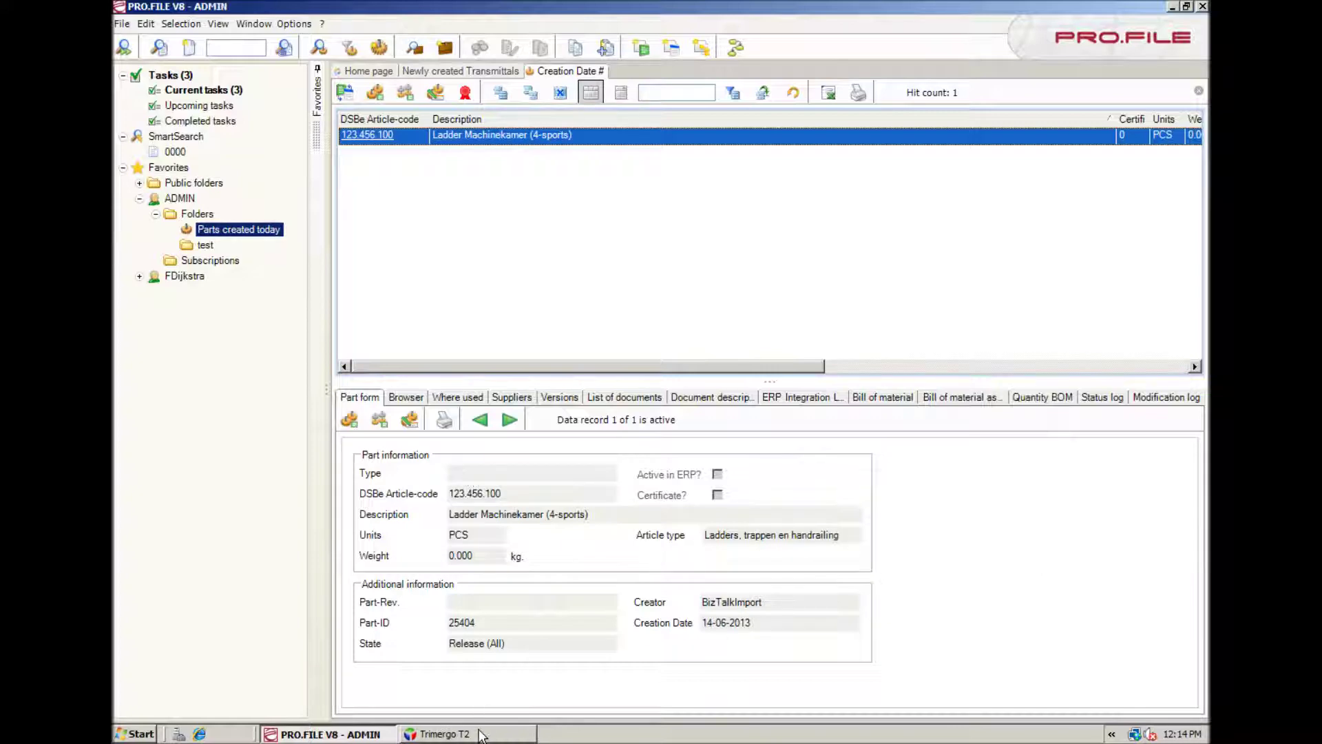
Step: Switch to Trimergo T2, change the description of article 123.456.100 to "Ladder Machinekamer (6-sports)" and save it
left_click(445, 734)
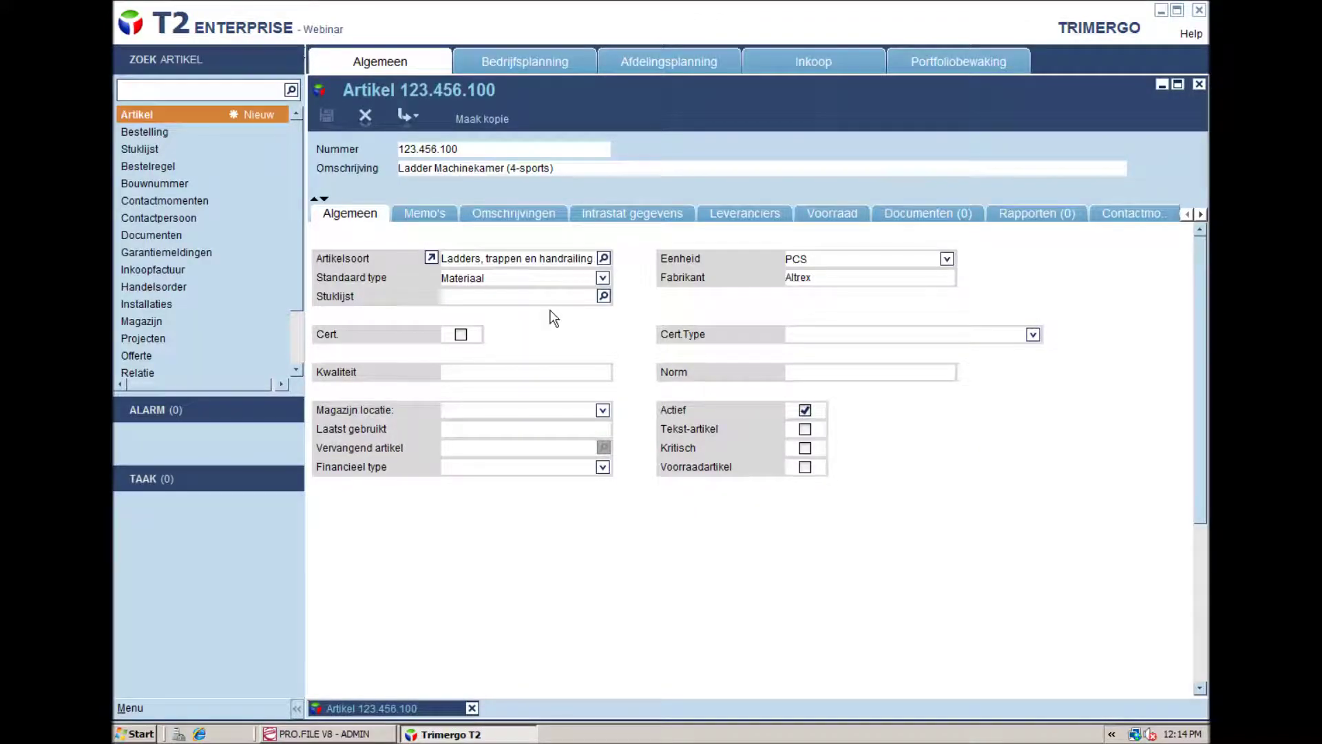
left_click(515, 167)
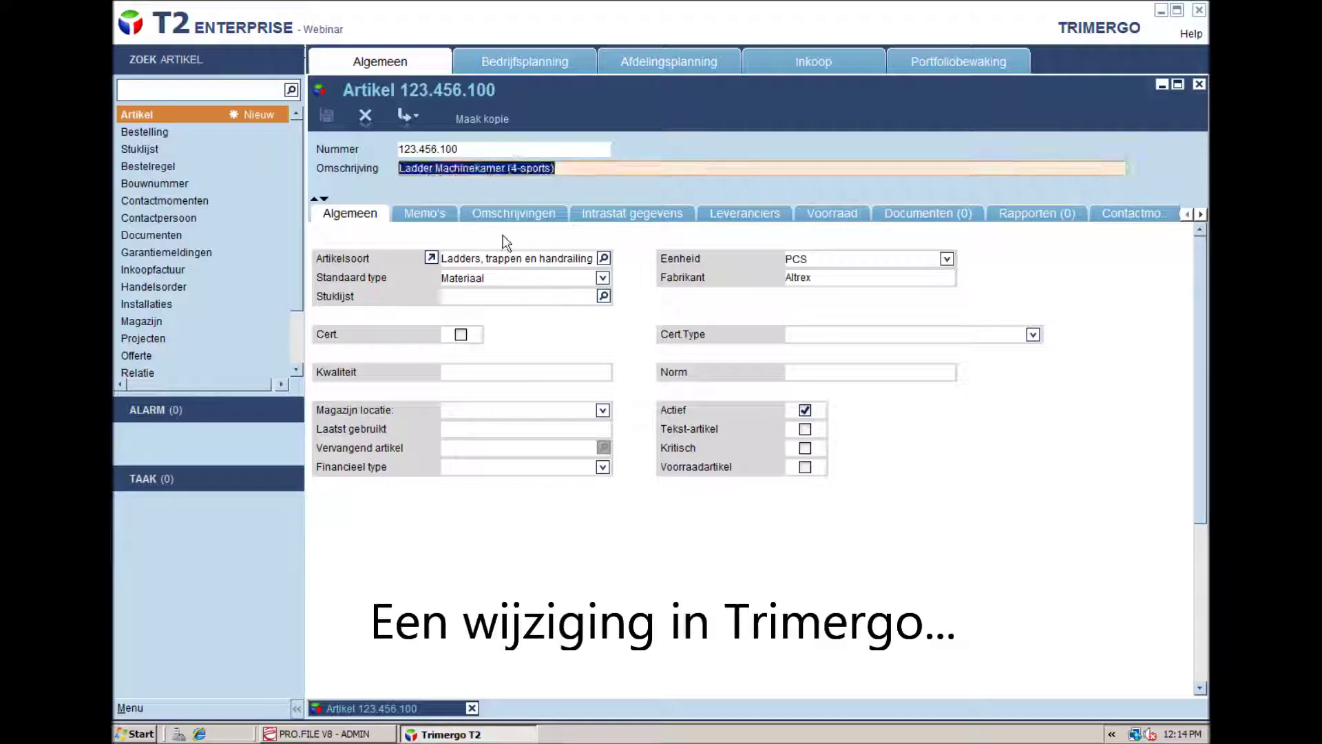
left_click(517, 171)
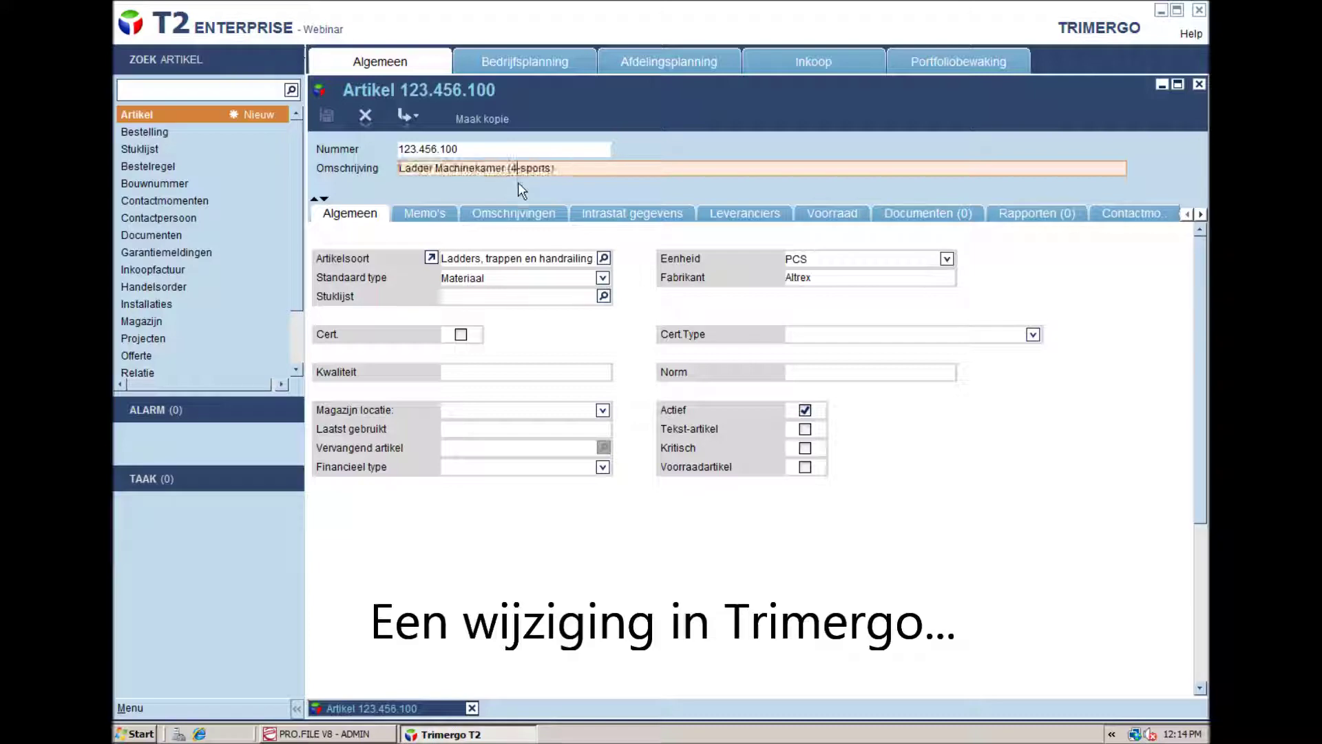
key("BackSpace")
type("6")
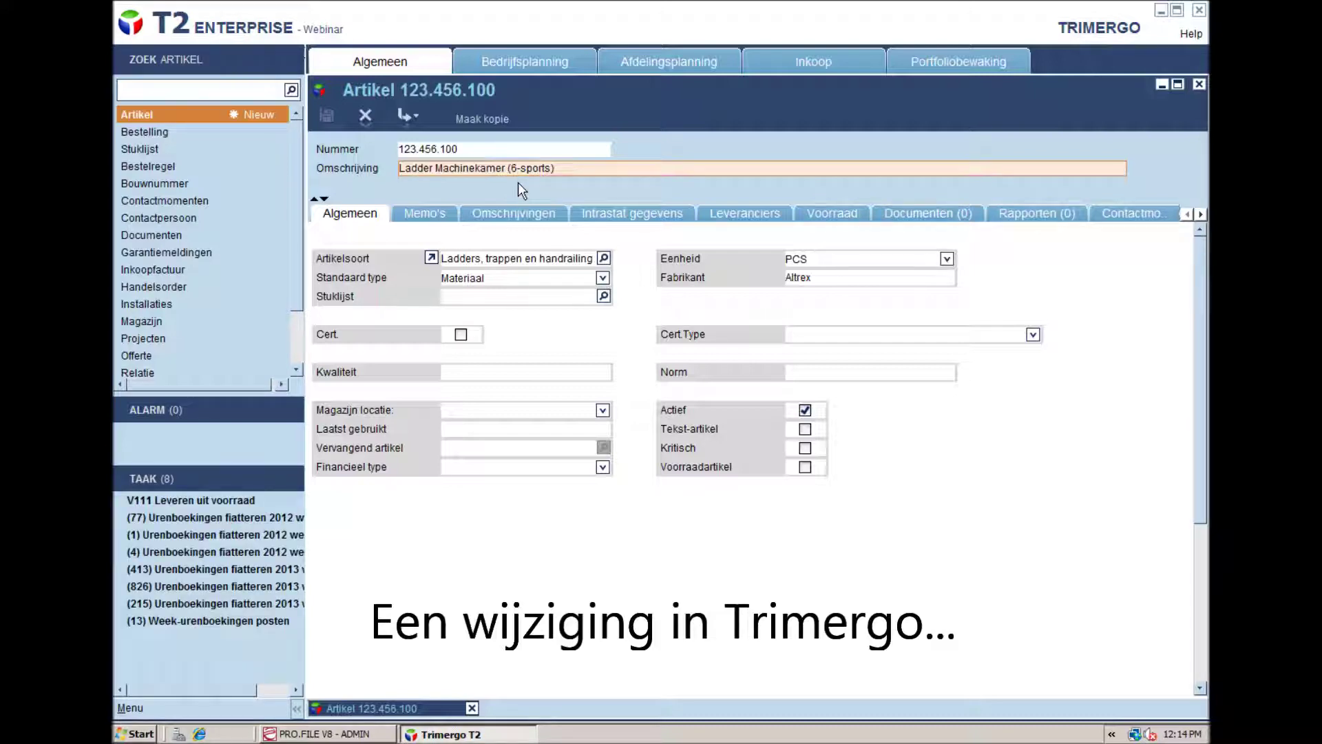
key("Tab")
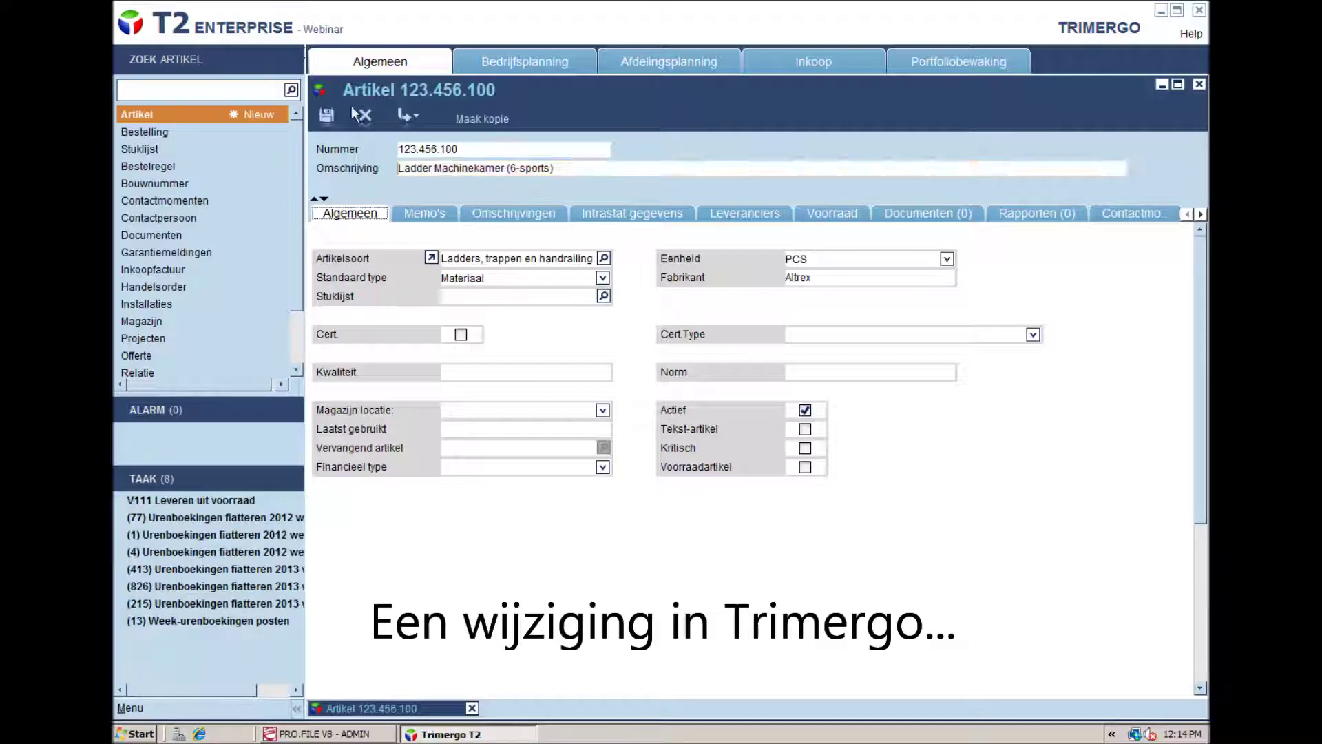
left_click(327, 115)
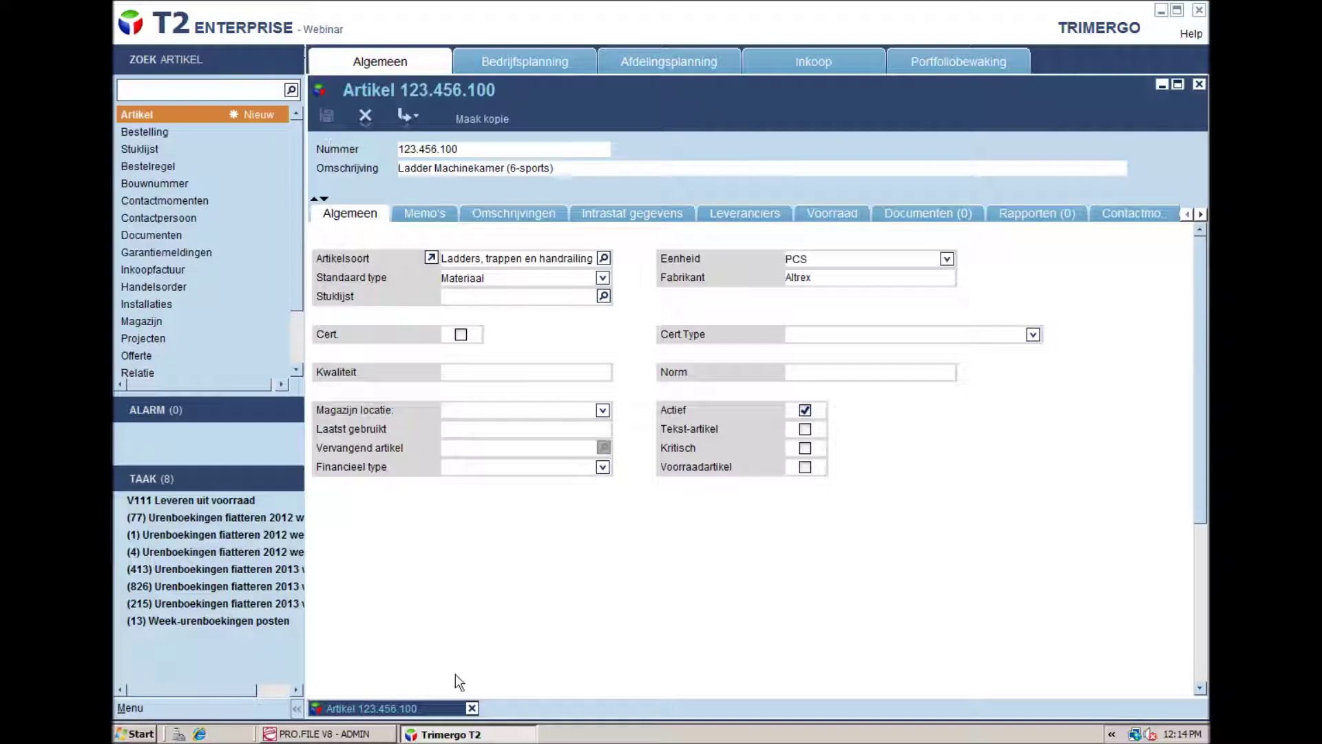
Step: Switch to PRO.FILE and create an Article part "Ladder Machinekamer (8-sports)" in PCS, type "Ladders, trappen en handrailing", weighing 45 kg
left_click(357, 732)
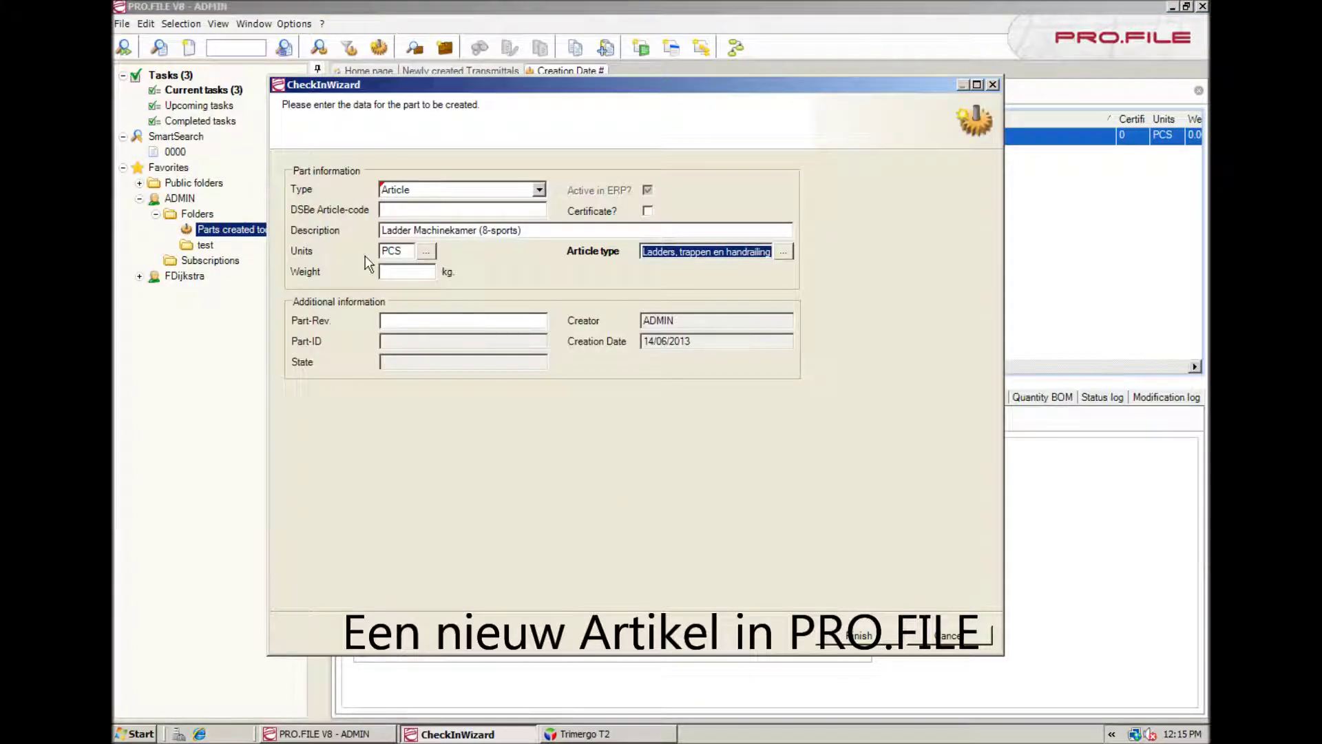
left_click(403, 272)
type("45")
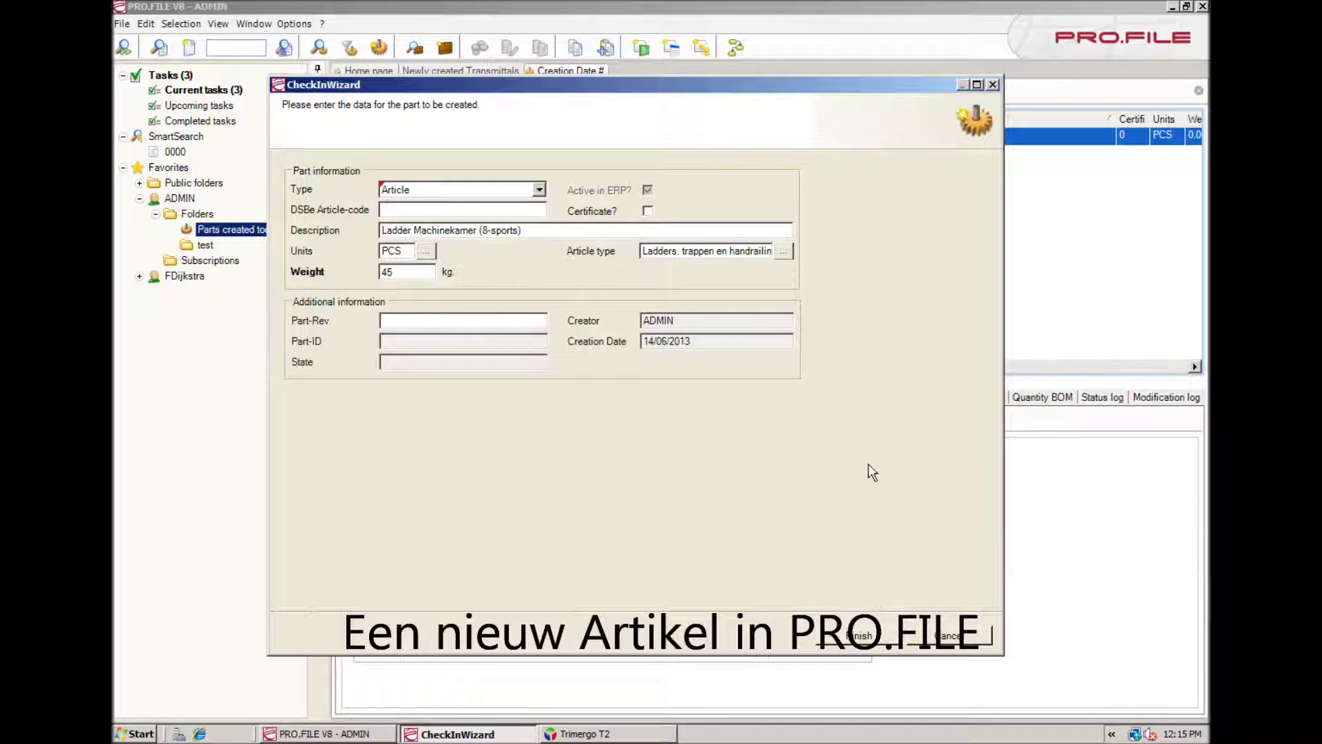
left_click(885, 632)
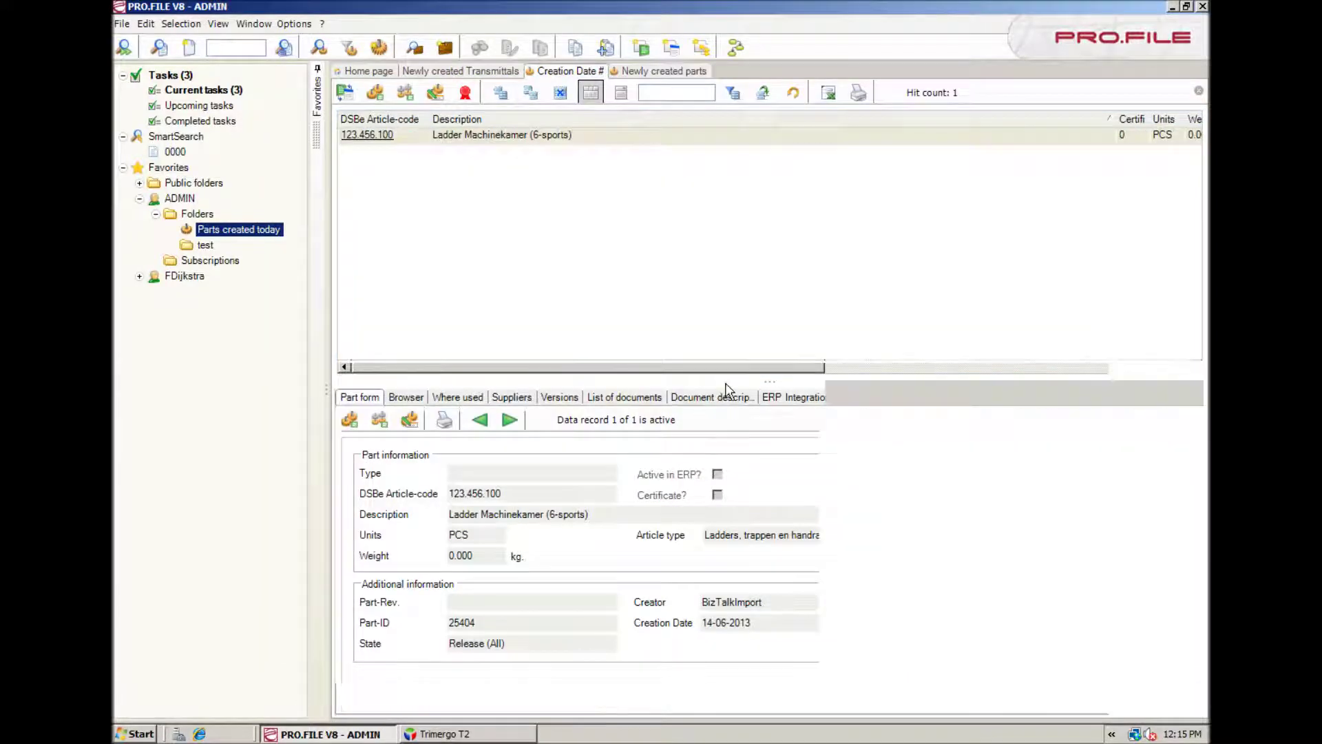
Step: Send the newly created 8-sports ladder part to the ERP system through ERP Integration
left_click(294, 23)
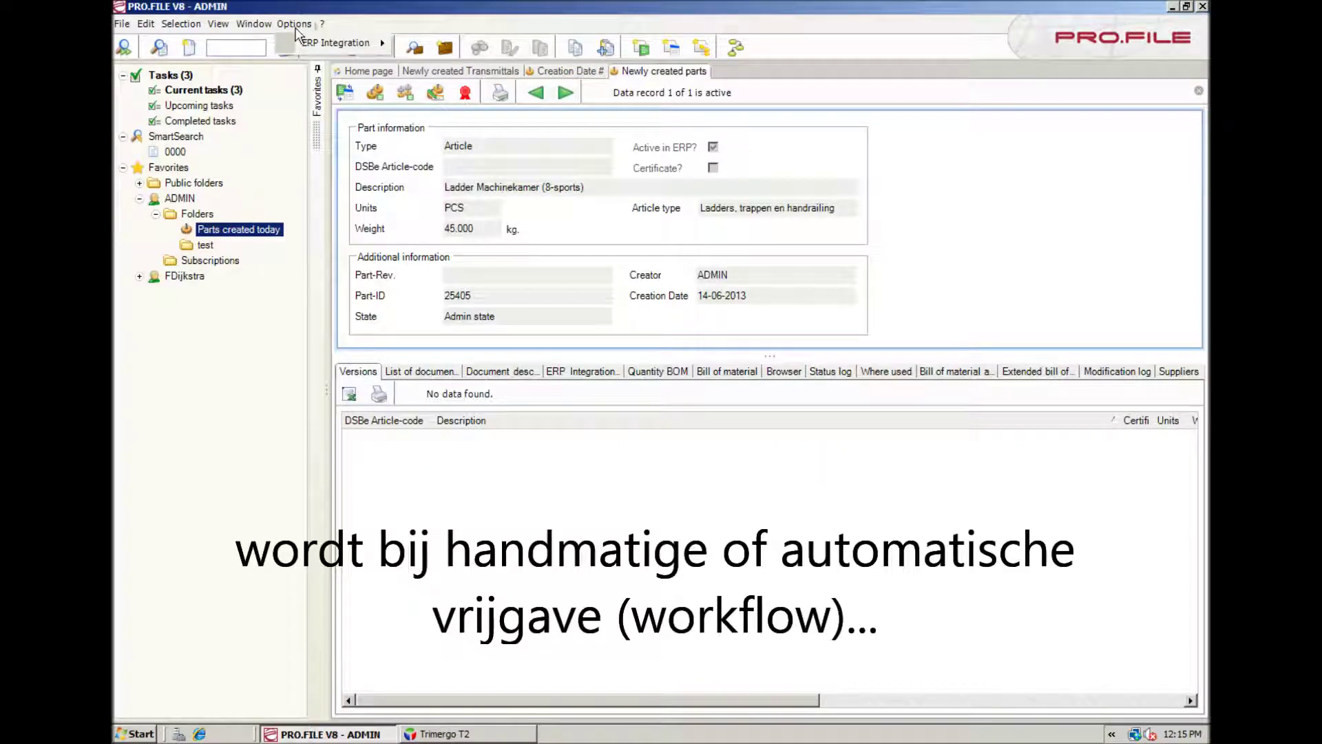
mouse_move(324, 45)
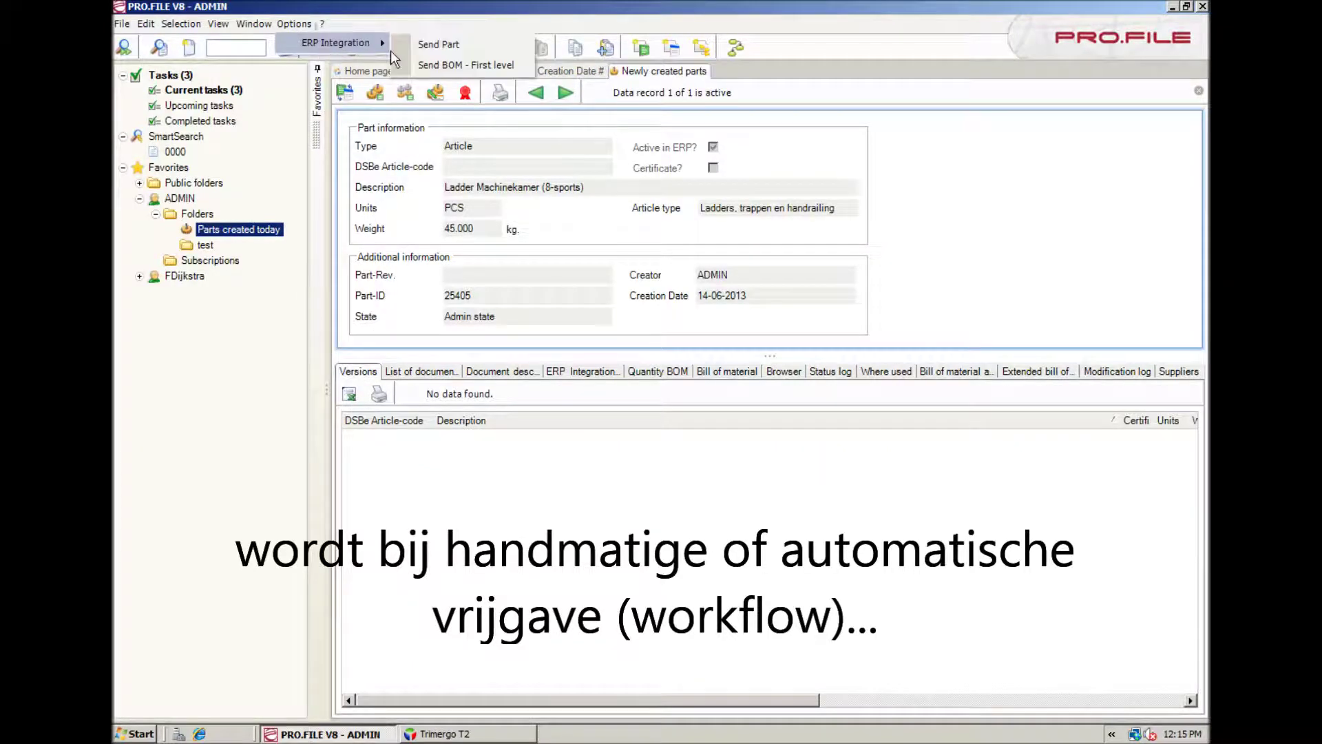
left_click(441, 64)
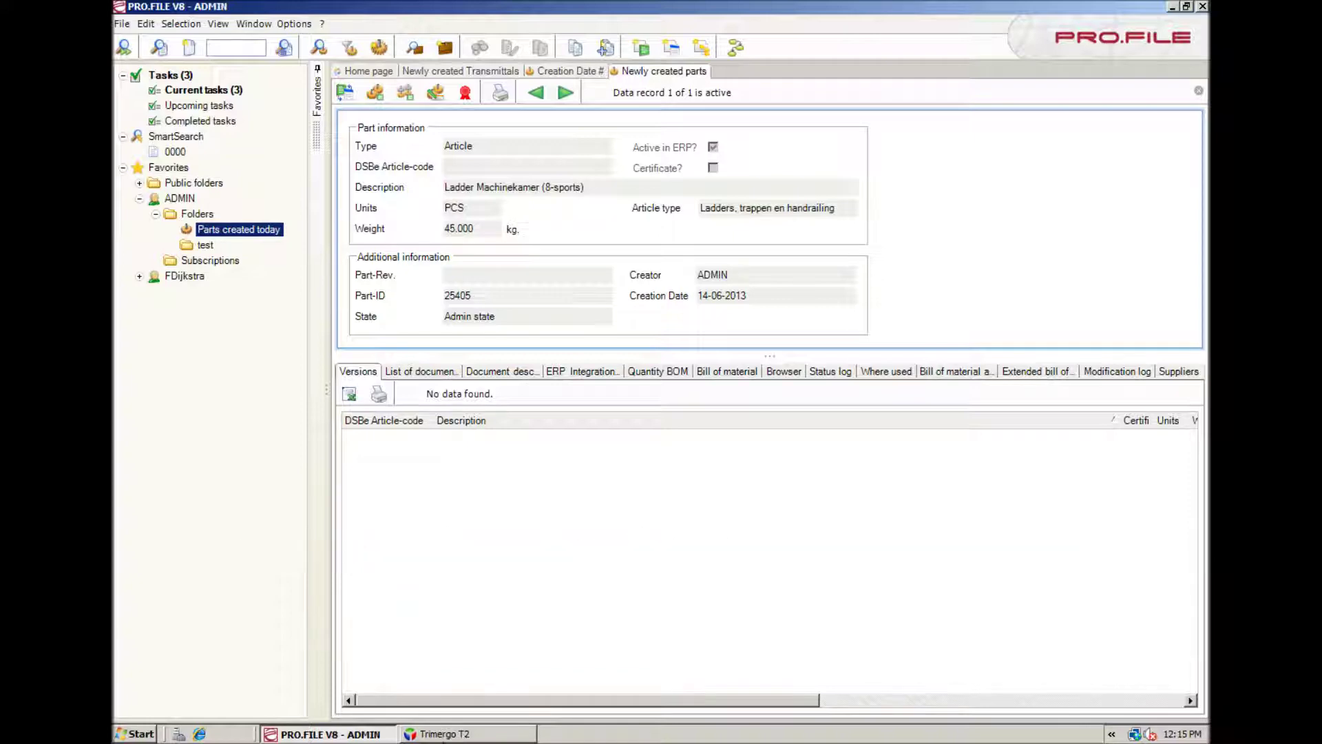
Step: Switch to Trimergo T2, filter the article list by the description "lad" and open the "Ladder Machinekamer (8-sports)" article
left_click(484, 734)
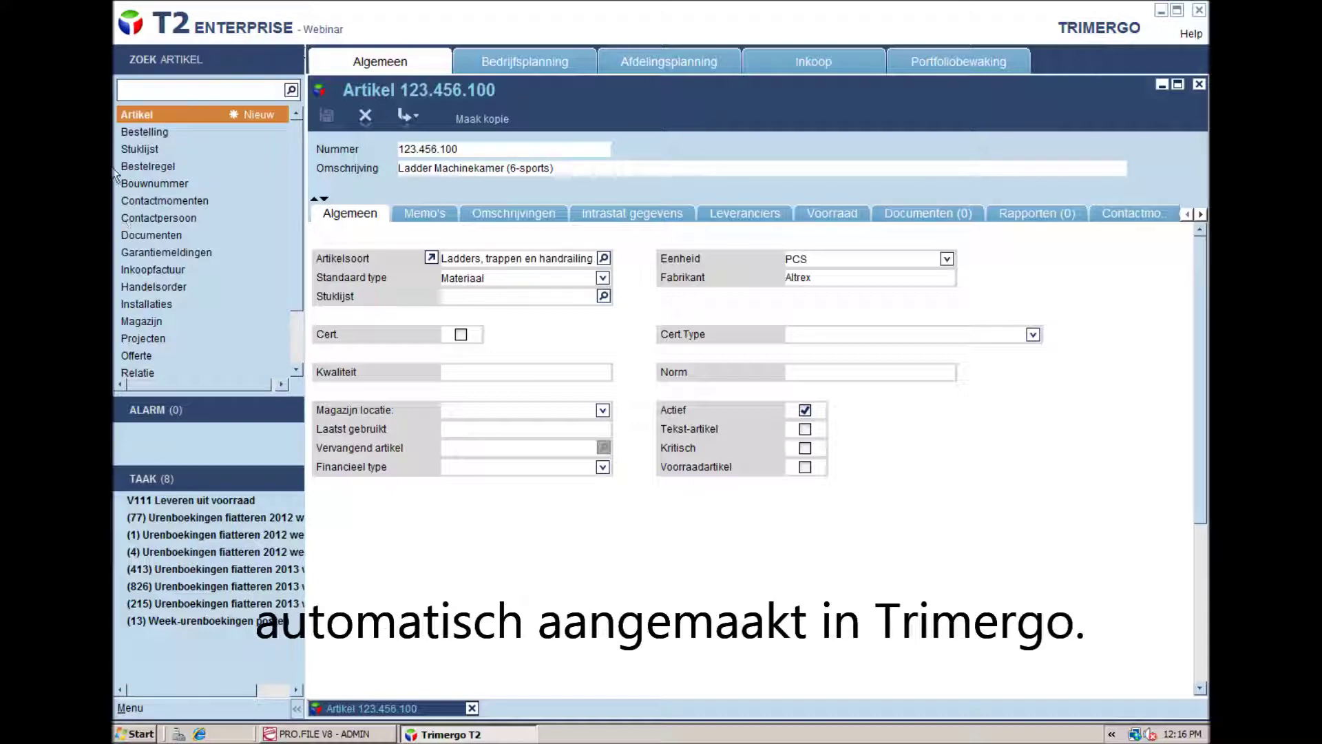
left_click(135, 115)
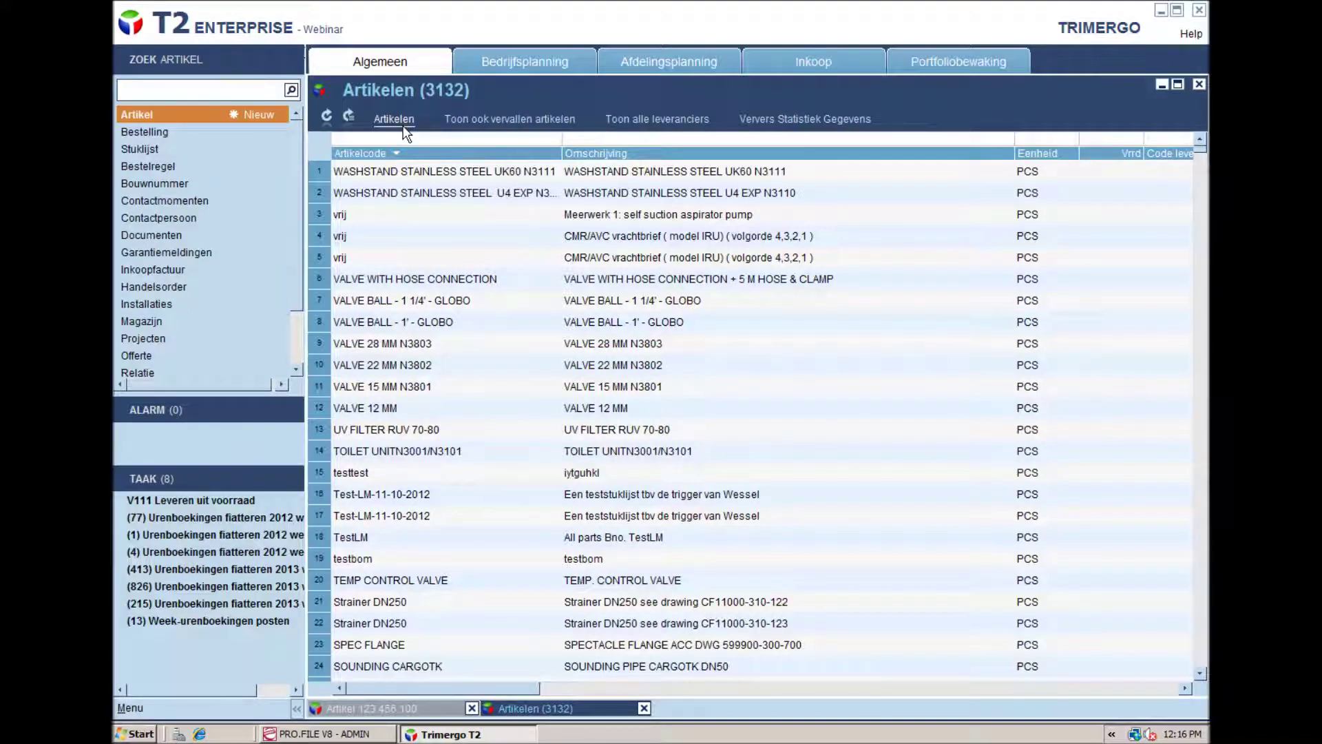
left_click(598, 140)
type("lad")
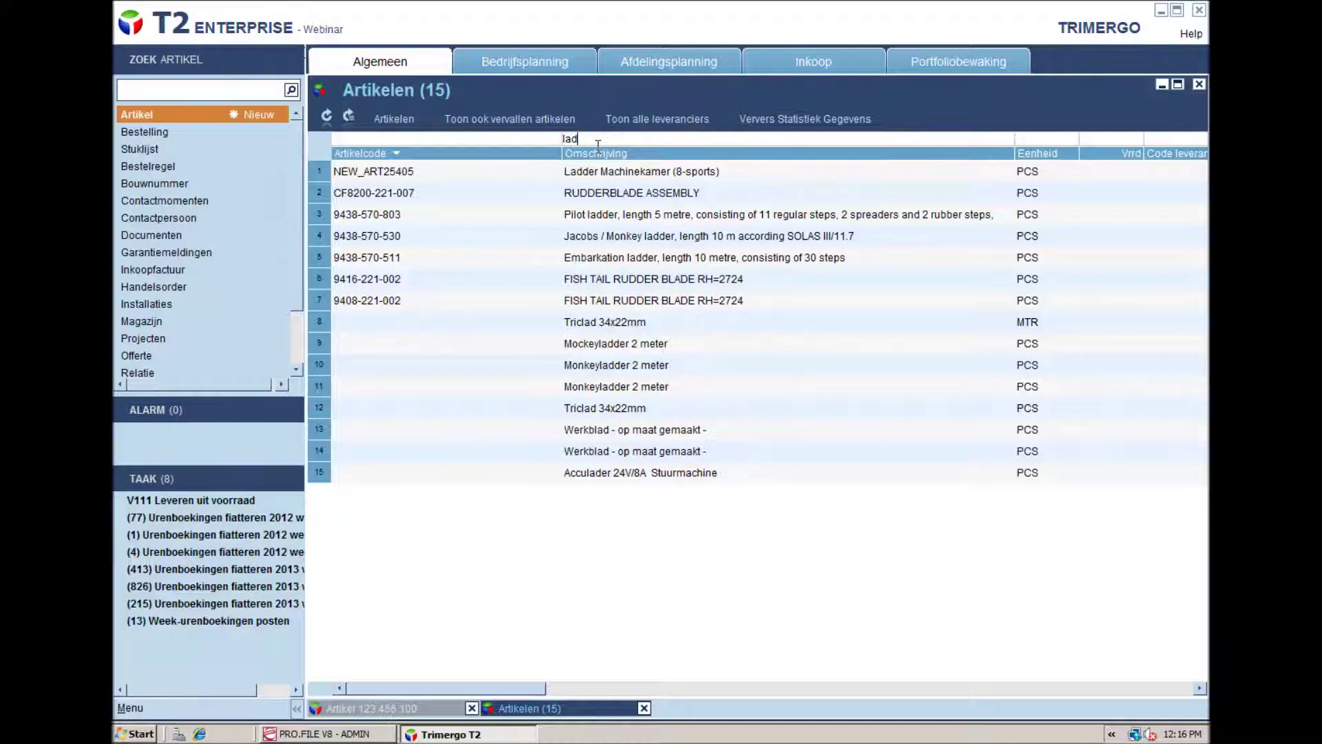
double_click(606, 173)
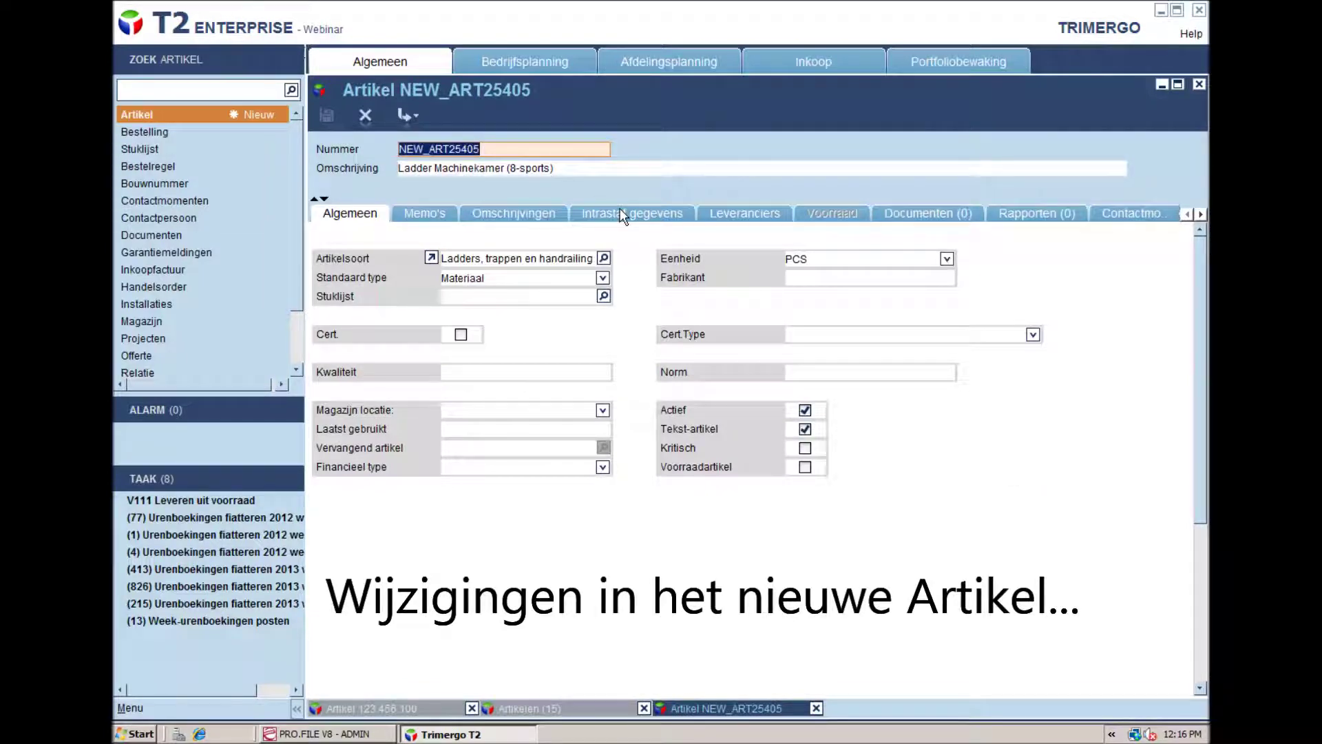
Step: Clear the article's Tekst-artikel option, set Fabrikant to Altrex and Nummer to 123.456.101, save it and view the part in PRO.FILE
left_click(805, 429)
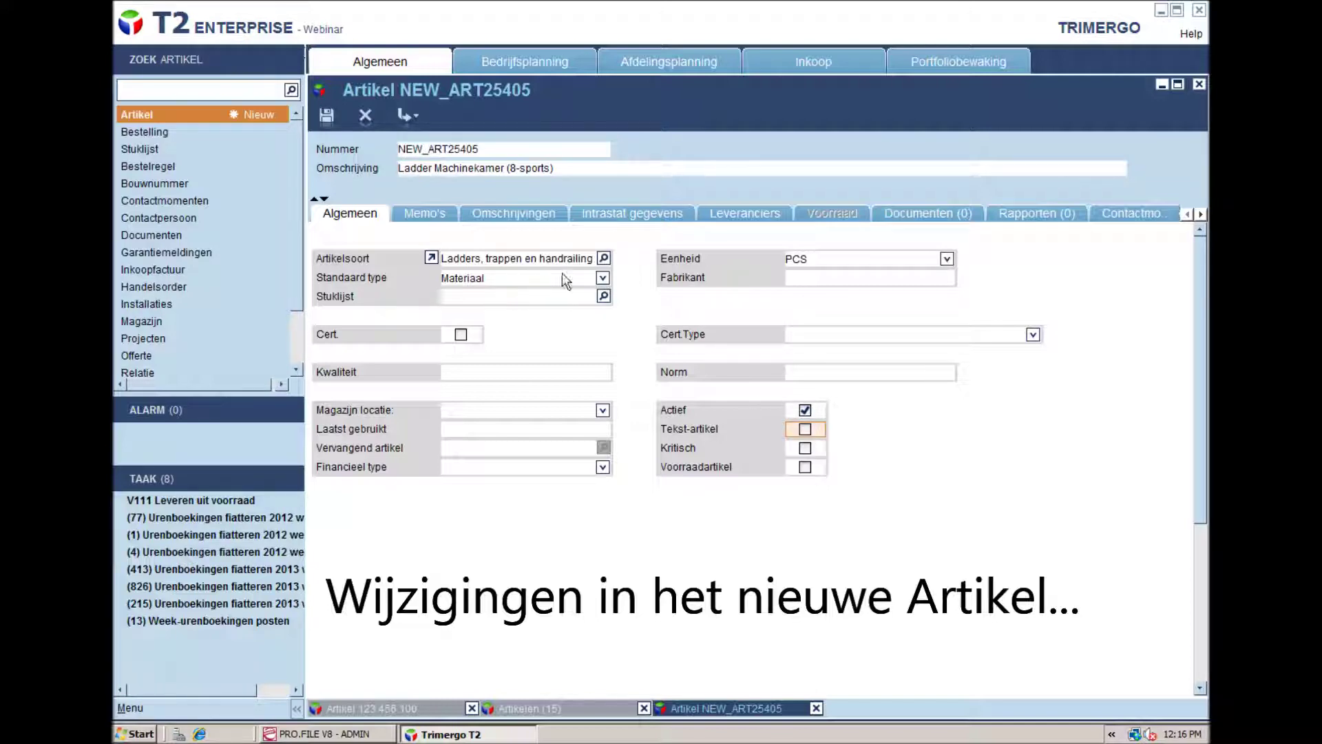
left_click(814, 279)
type("Altrex")
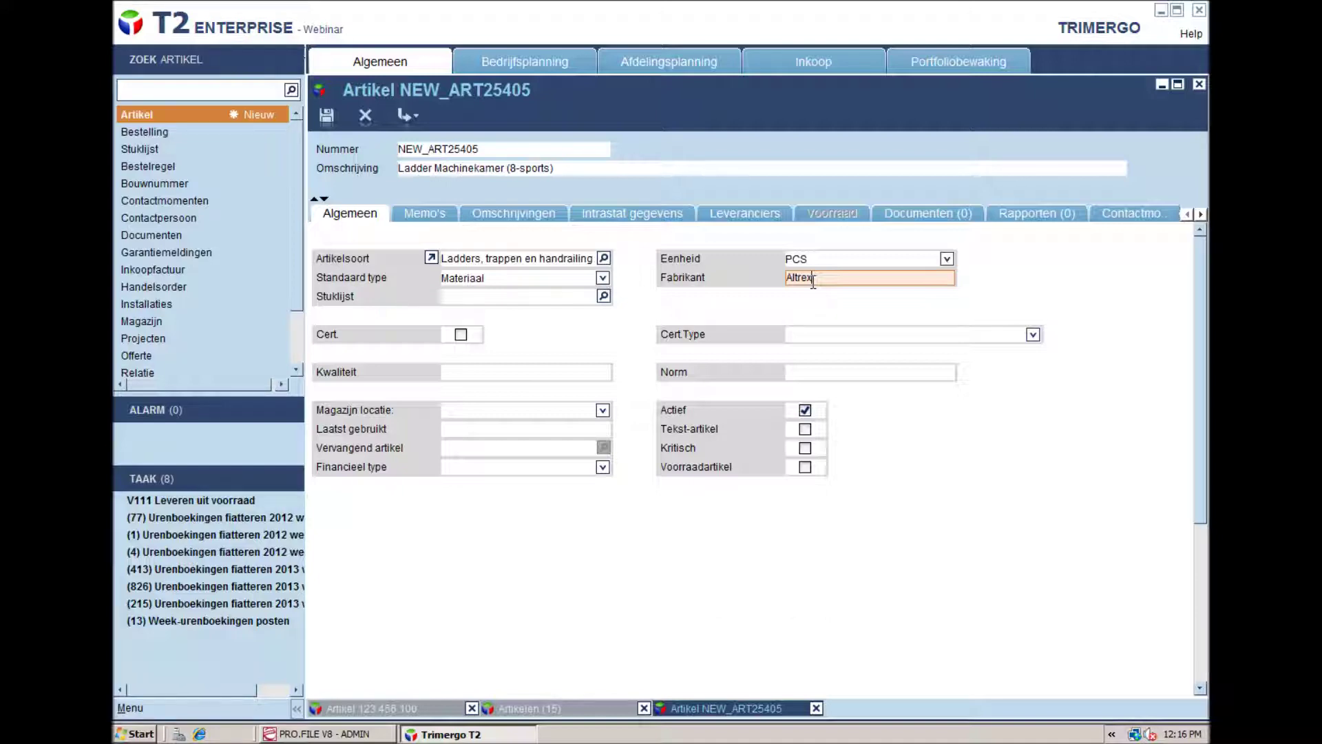
left_click(509, 143)
type("123.456.101")
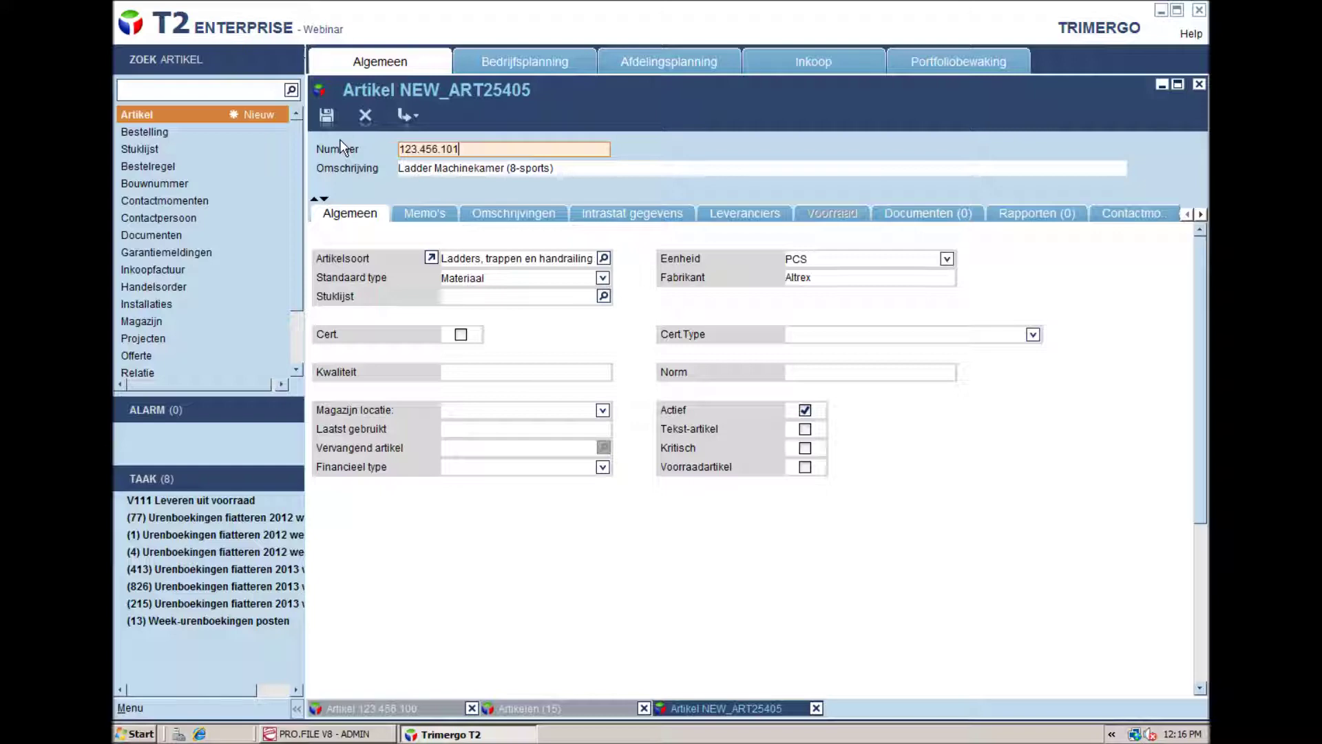
left_click(329, 115)
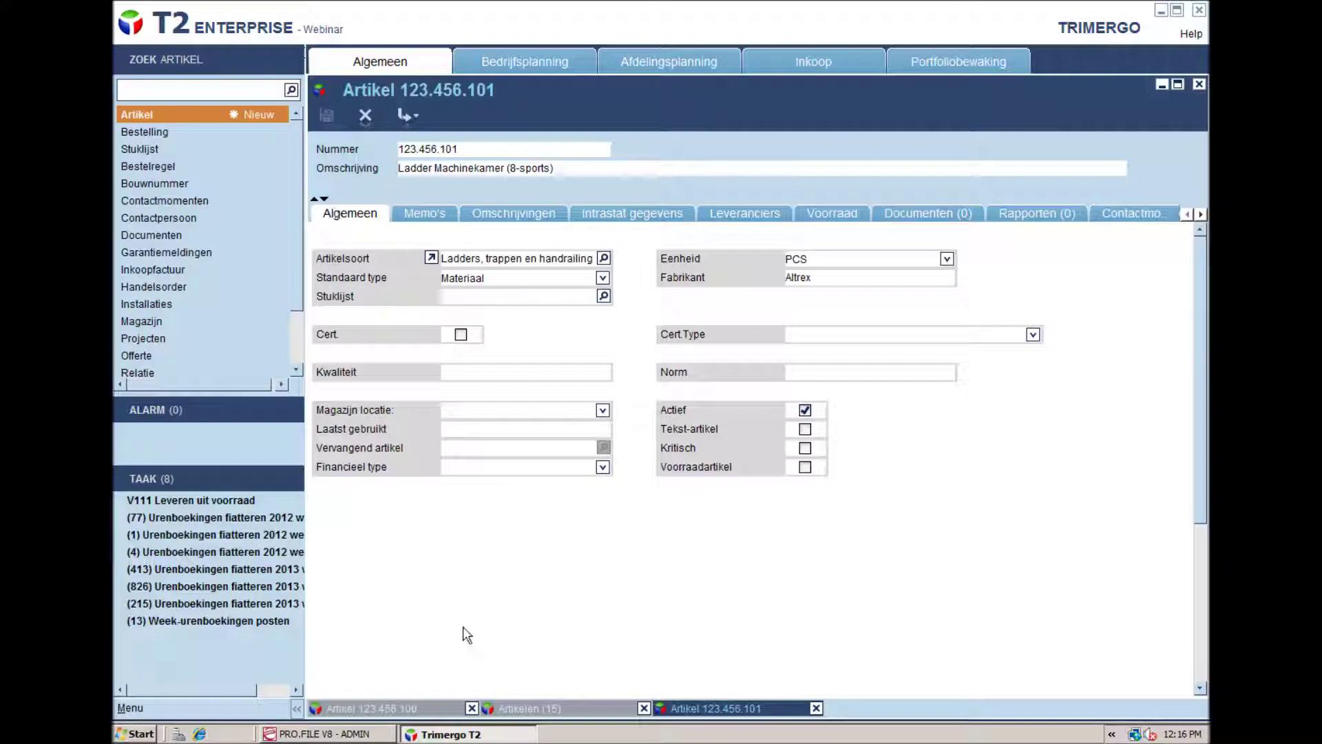
left_click(365, 736)
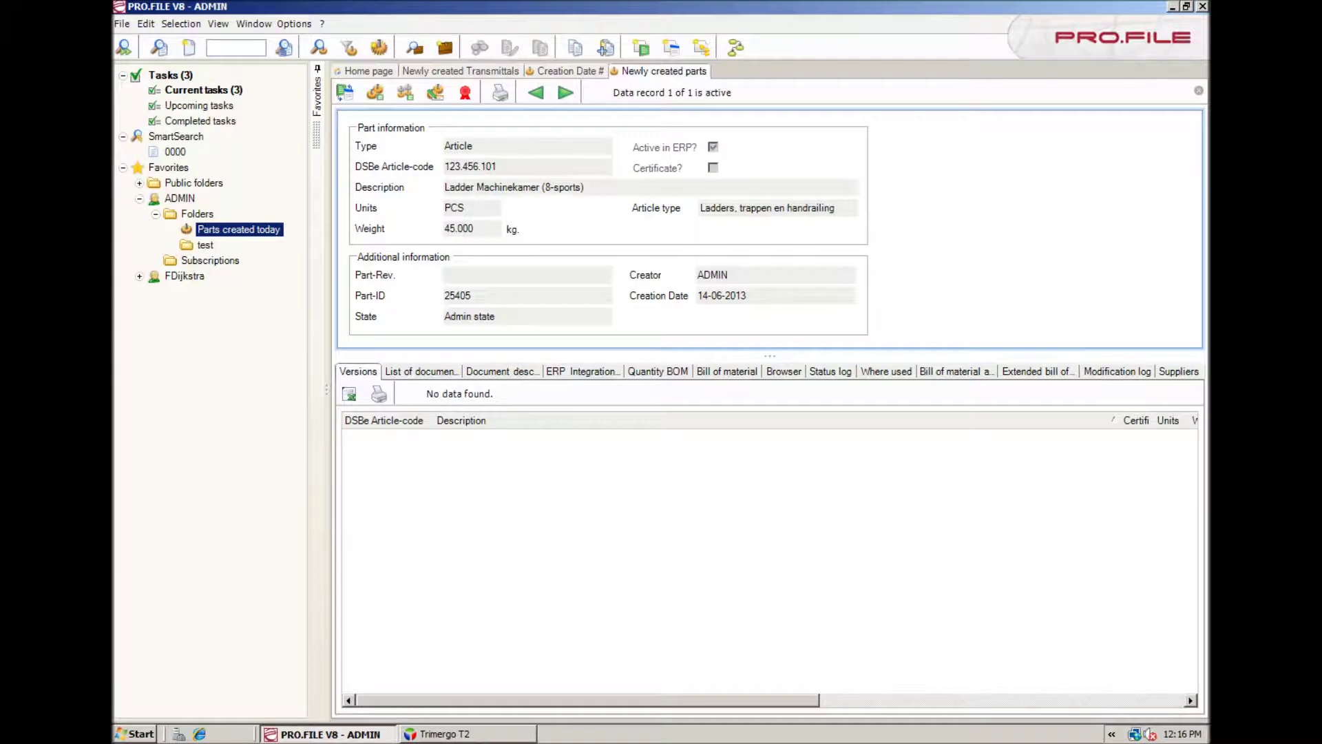
Step: Switch to Trimergo T2, open bill of materials 9452 and follow its linked "Show BOM" document to PRO.FILE
left_click(472, 735)
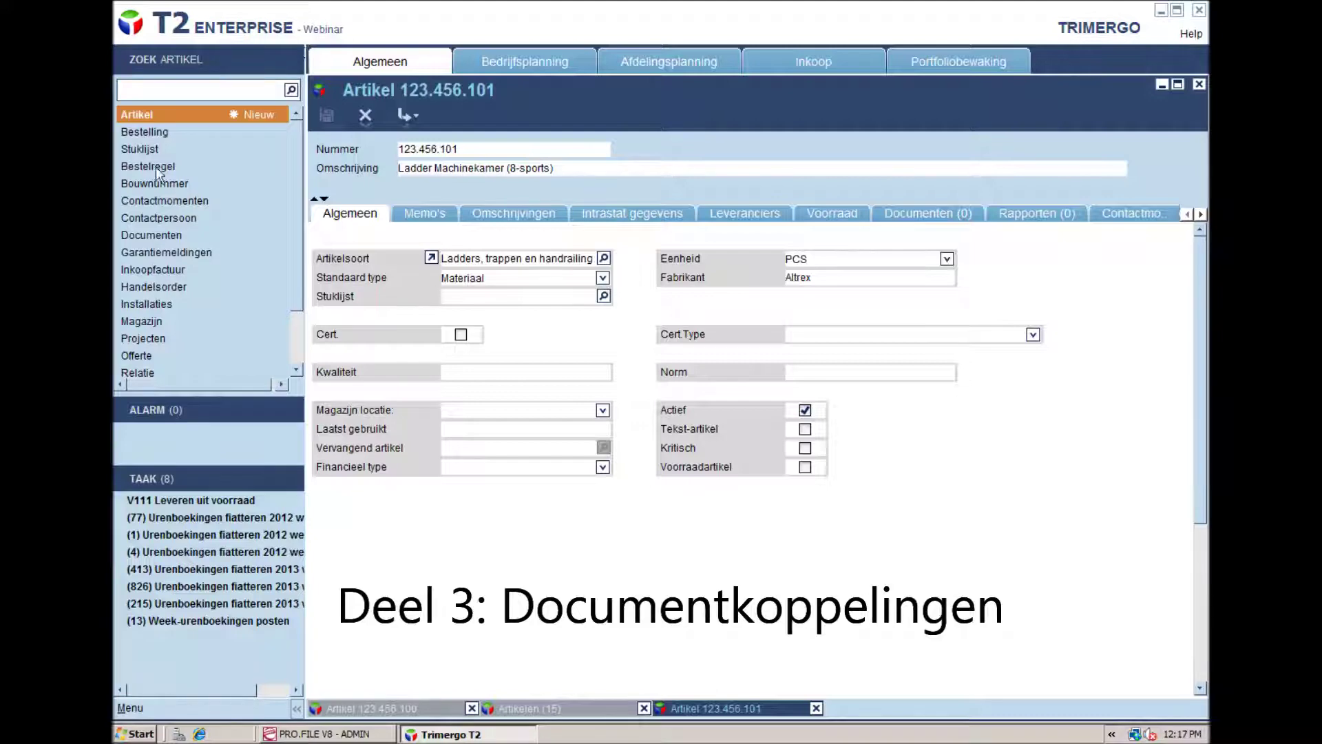
left_click(140, 150)
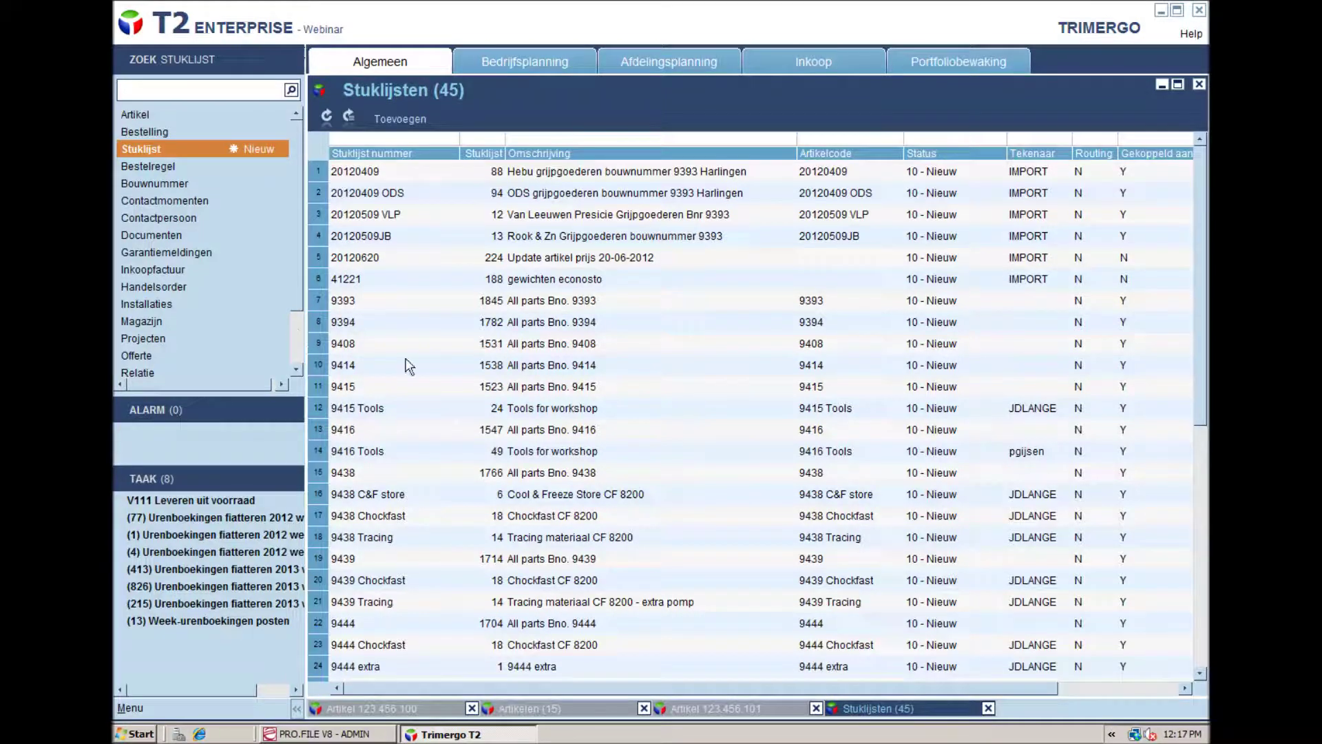
scroll(510, 365, "down", 6)
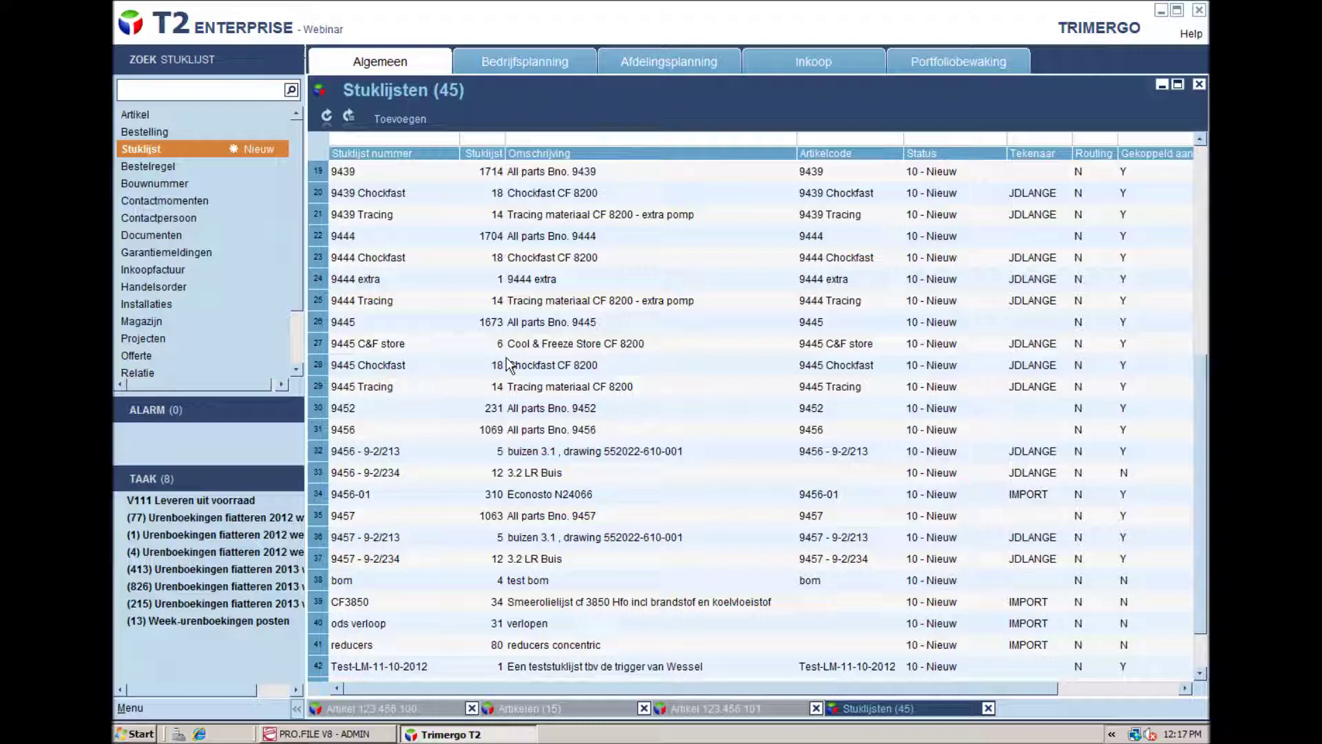
left_click(508, 407)
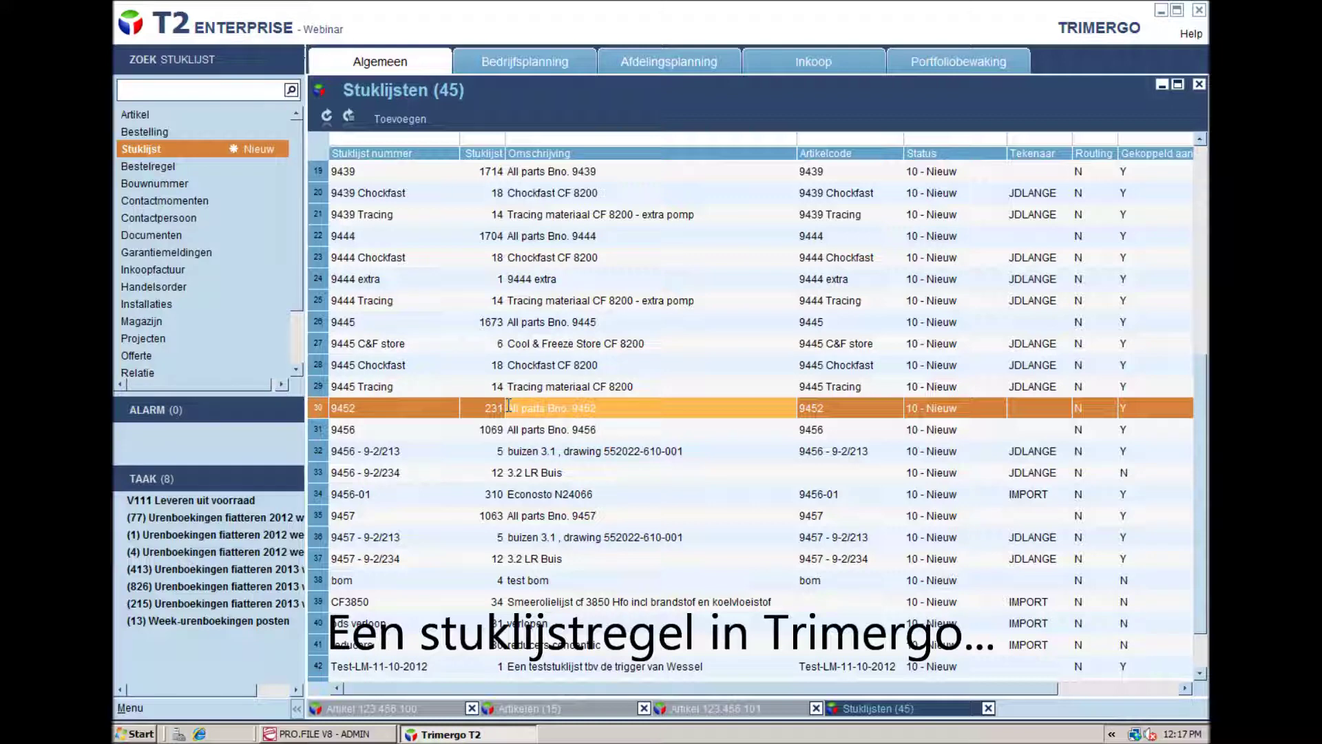
double_click(508, 406)
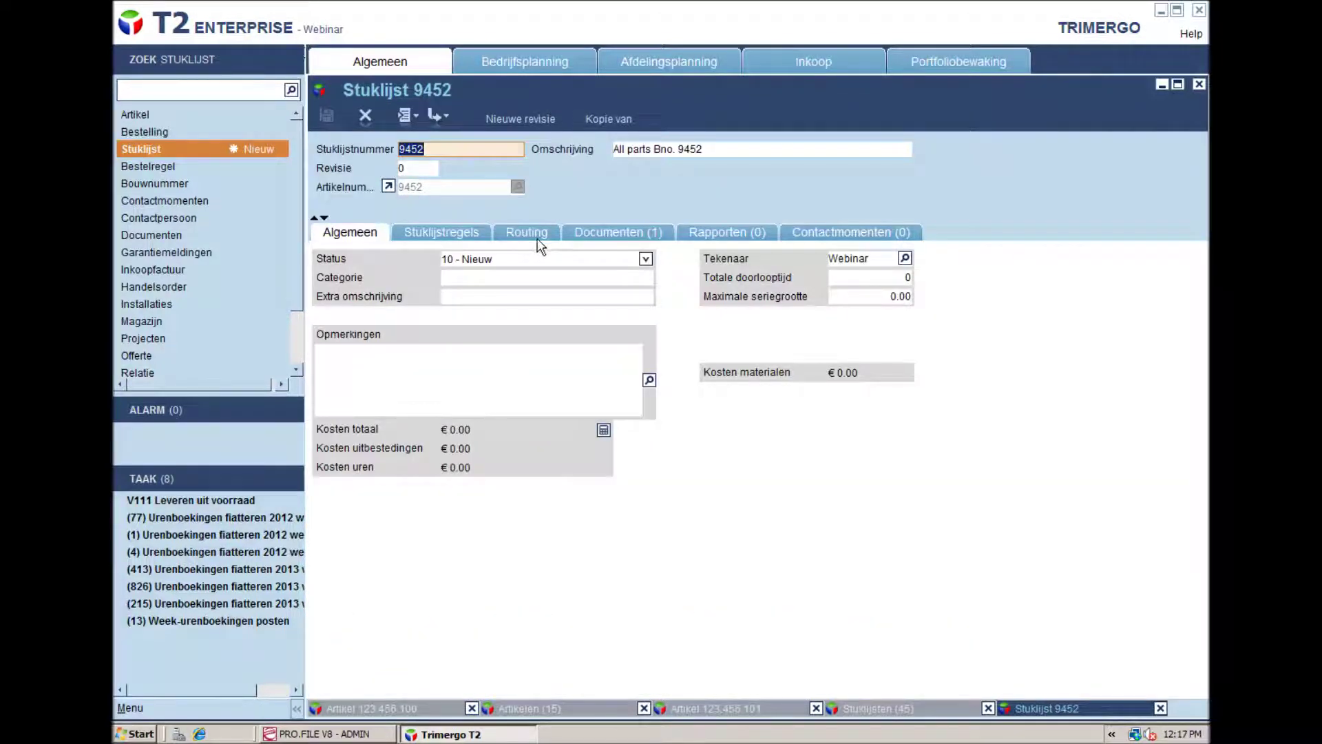
left_click(612, 237)
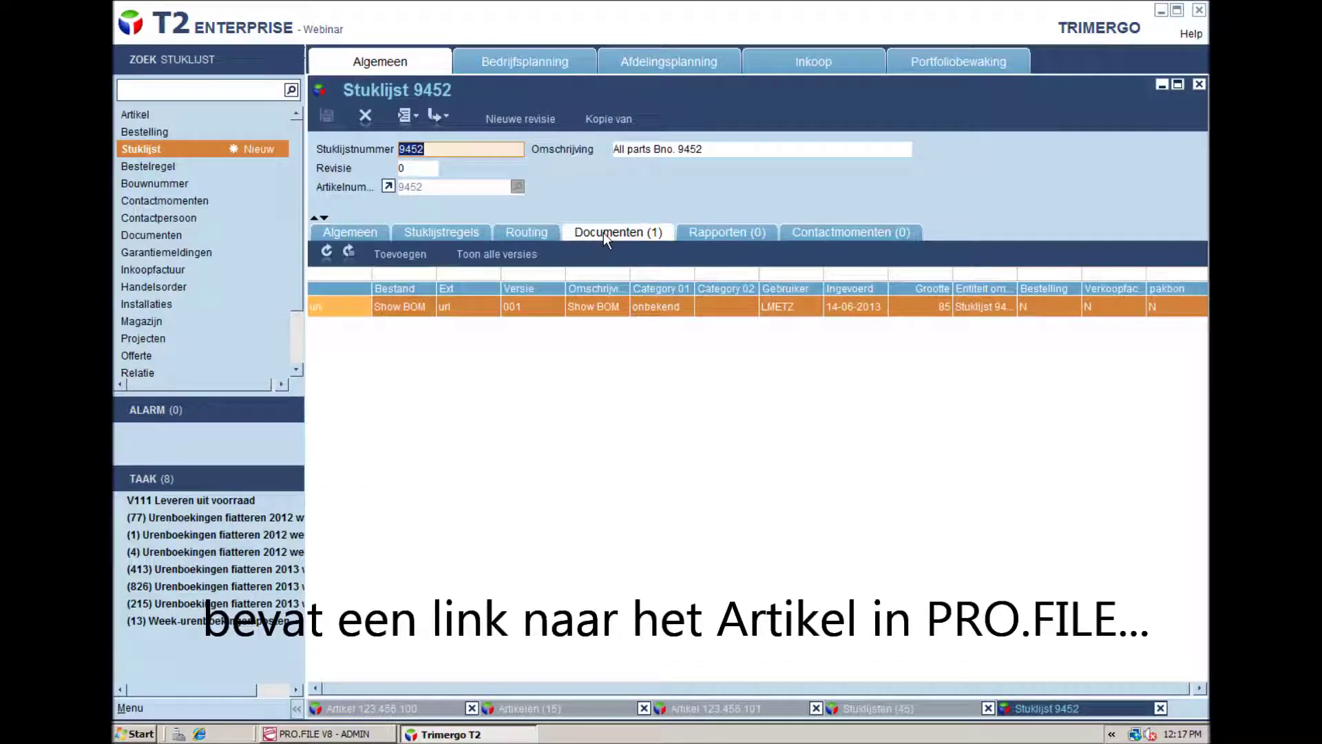
double_click(407, 307)
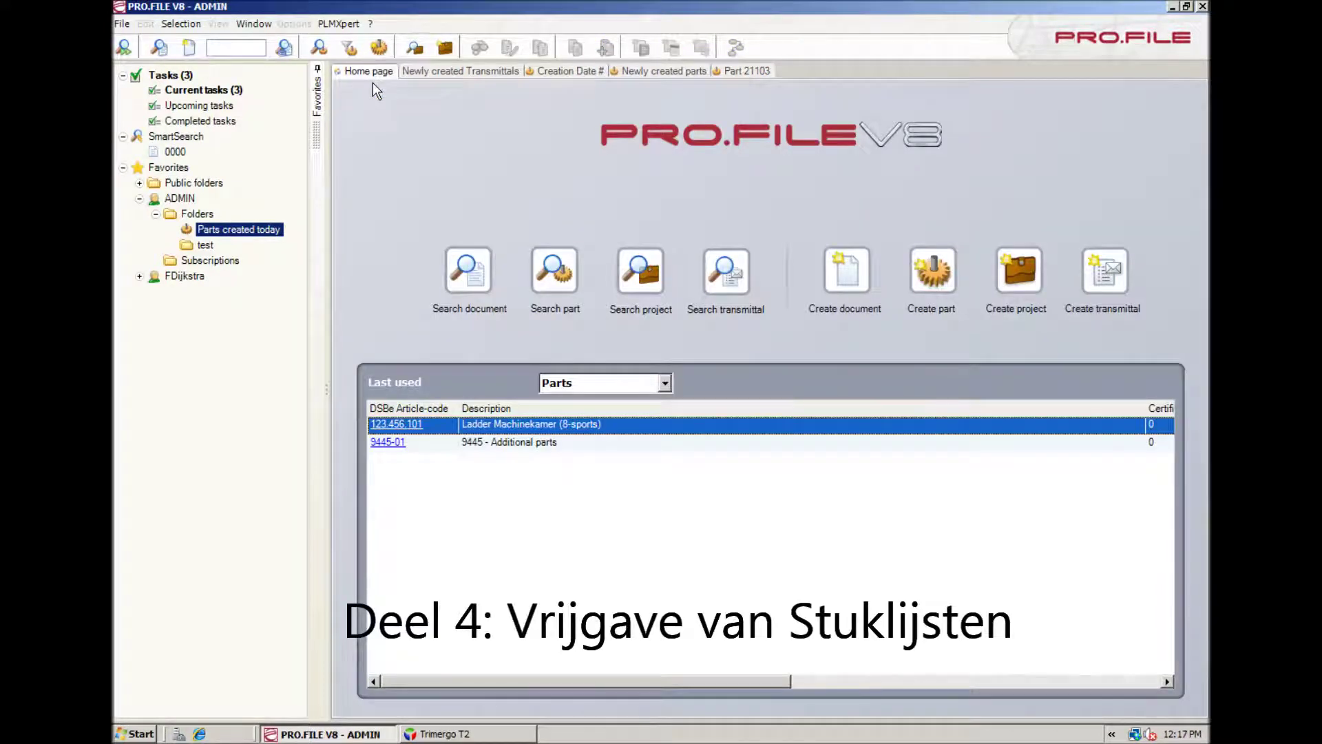
Step: Open the bill of material editor for part 9445-01, search parts for "cone" and keep STACKING CONE IS-1/115 SINGLE HOT DIP GALV in memory
left_click(389, 446)
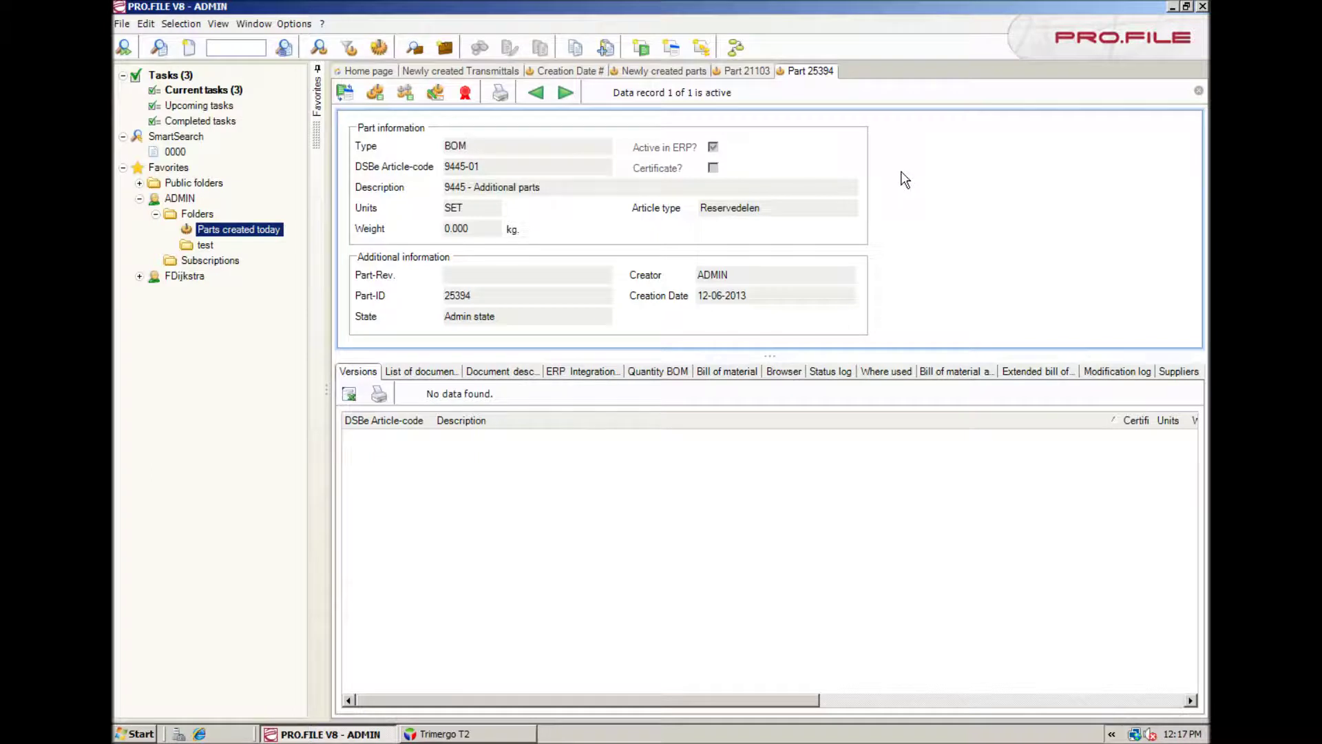
left_click(435, 92)
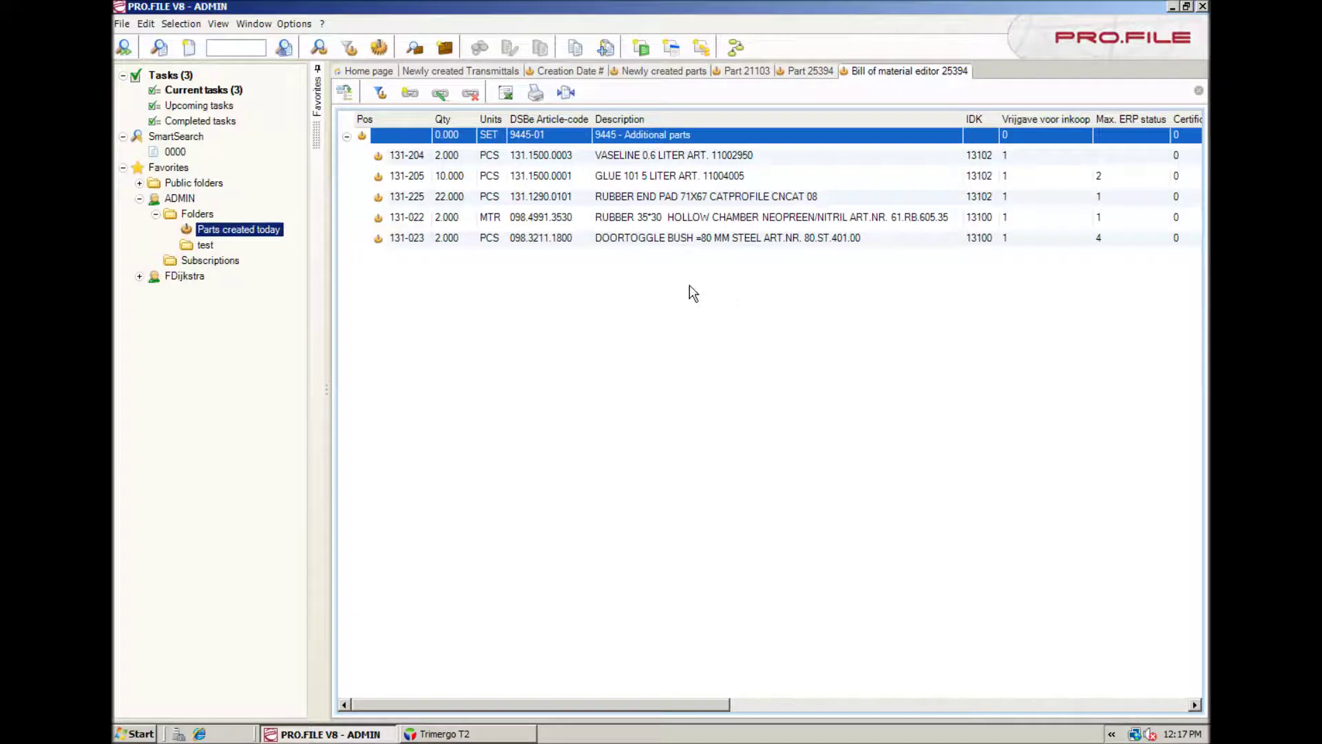
left_click(381, 92)
type("cone")
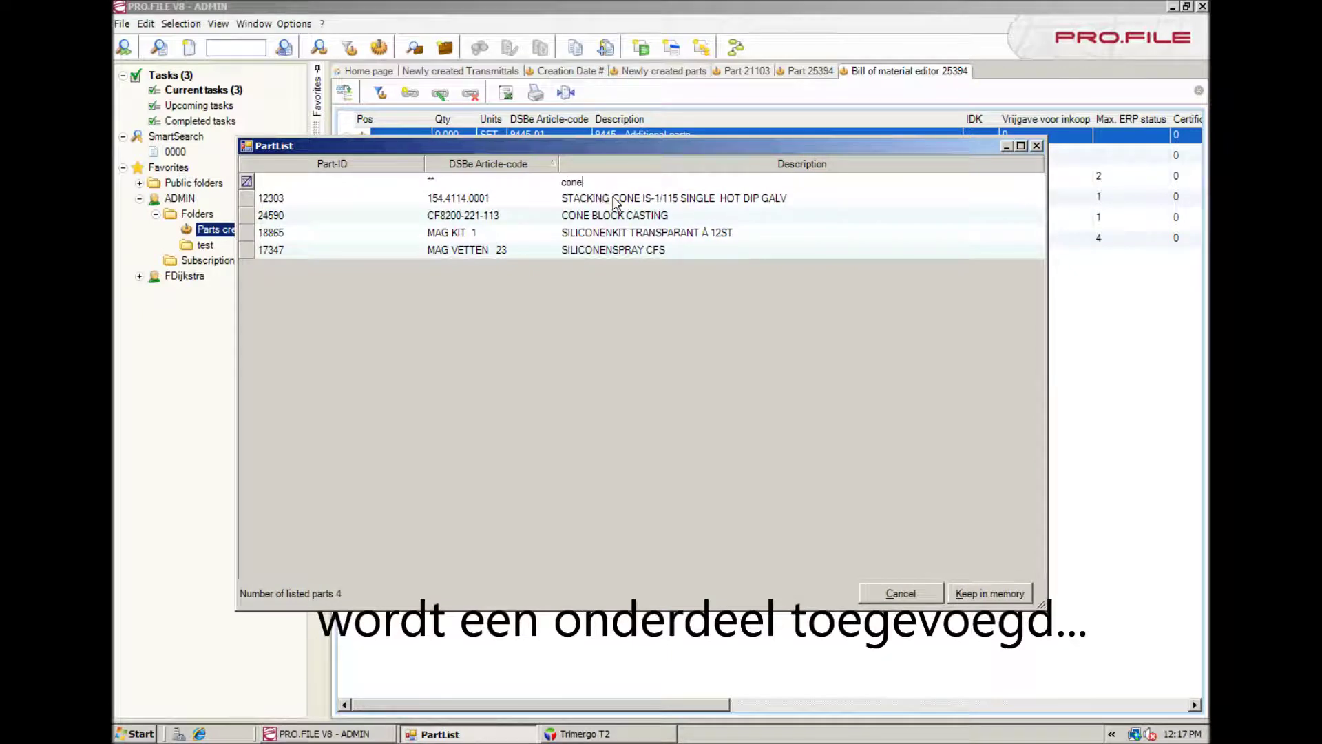
left_click(620, 200)
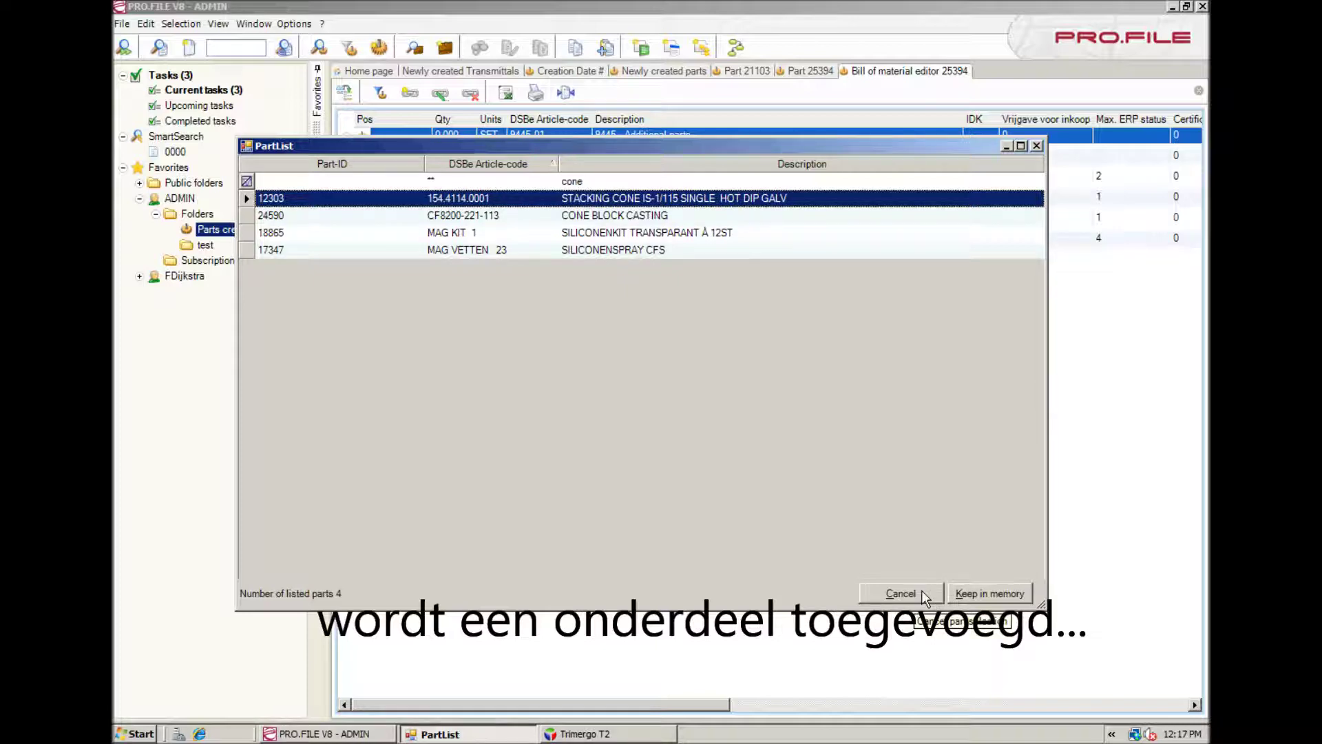
left_click(992, 590)
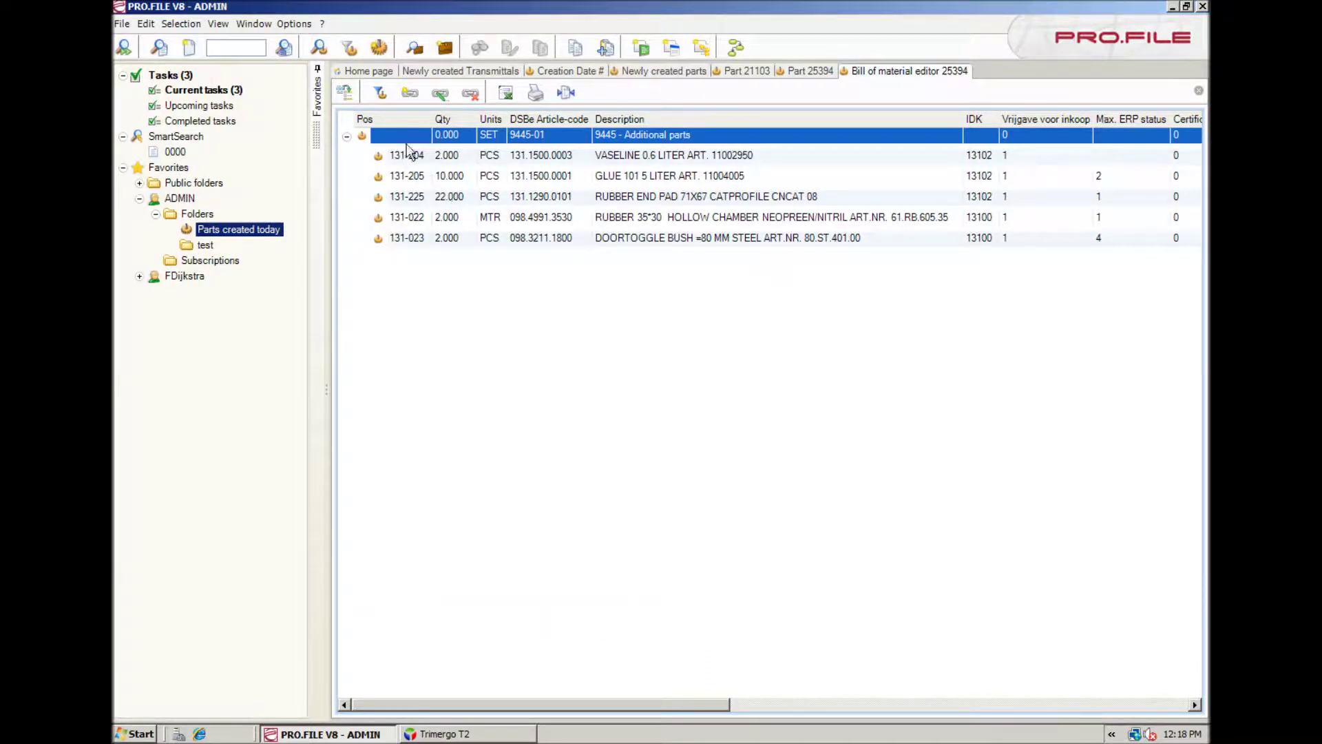
Step: Start a BOM entry for the stacking cone at position 131.987, quantity 3, delivered by Ship'S Equipment Centre Bremen
left_click(412, 92)
type("1")
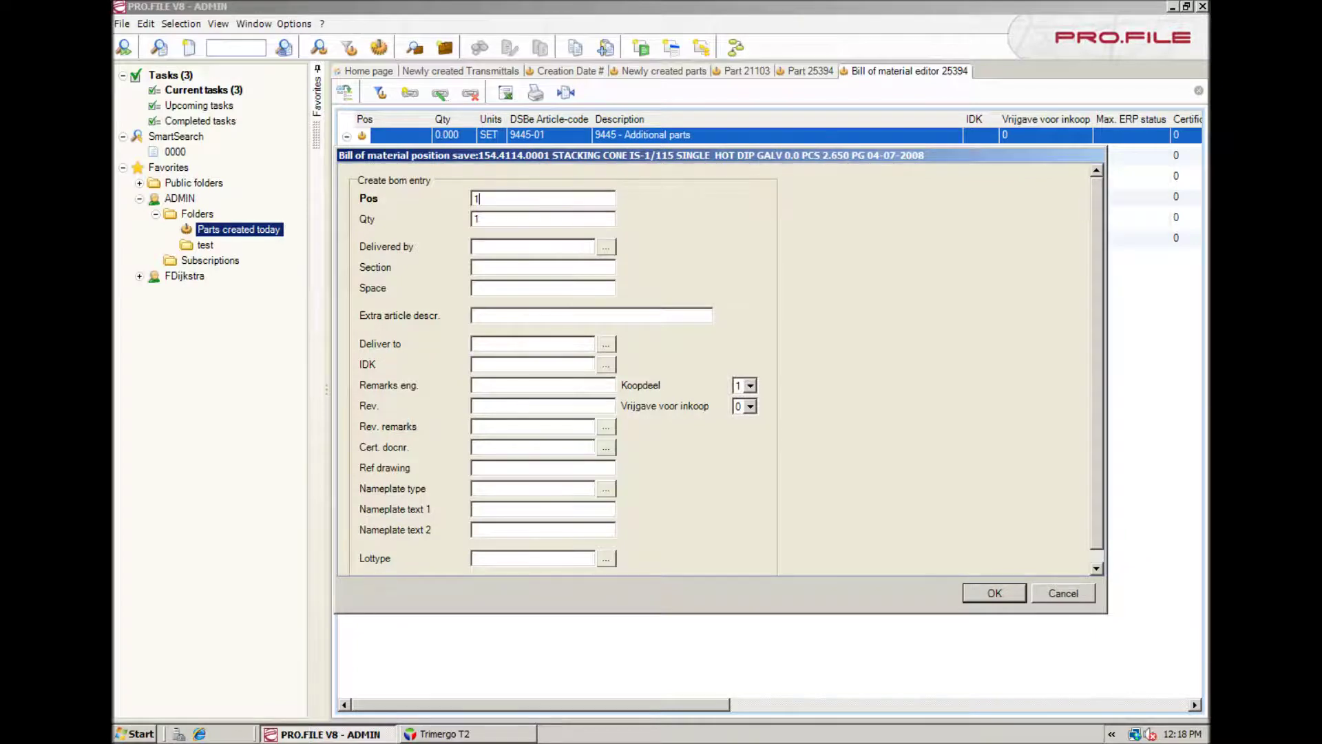
type("31.987")
key("Tab")
type("3")
left_click(607, 246)
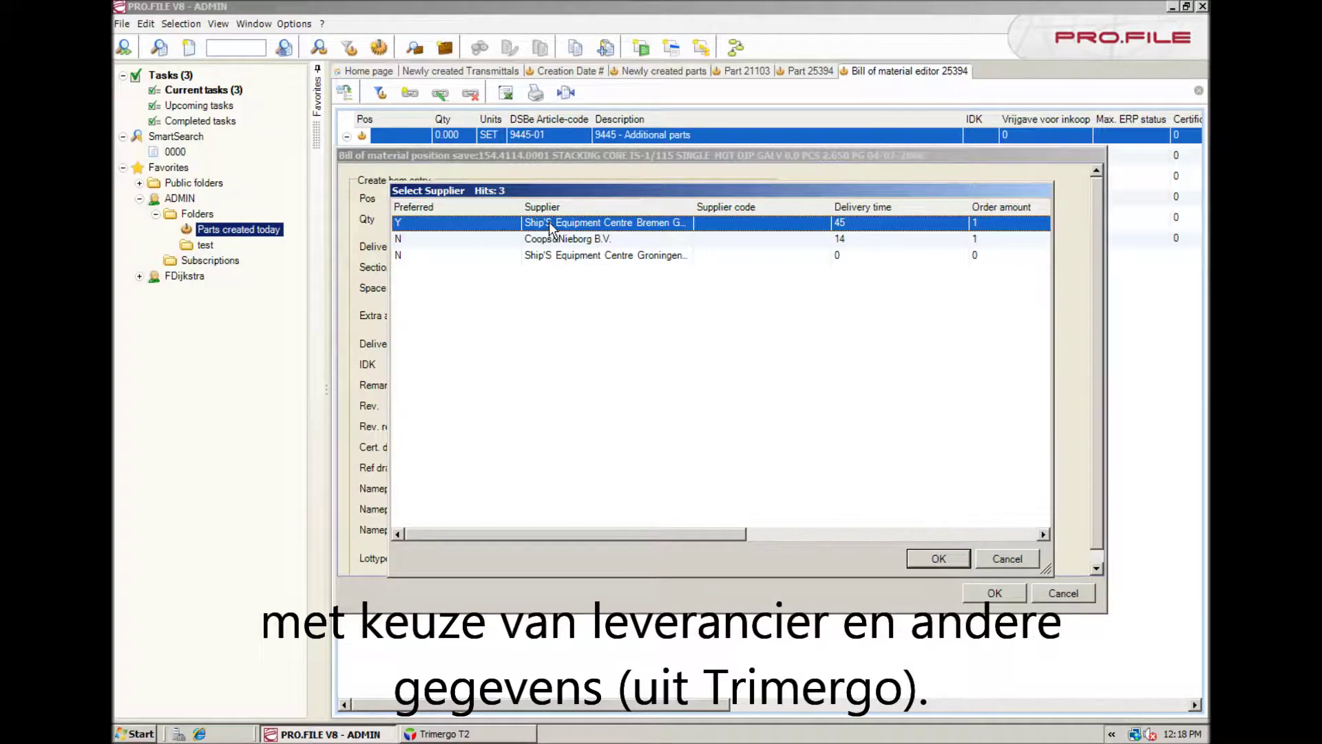
left_click(560, 240)
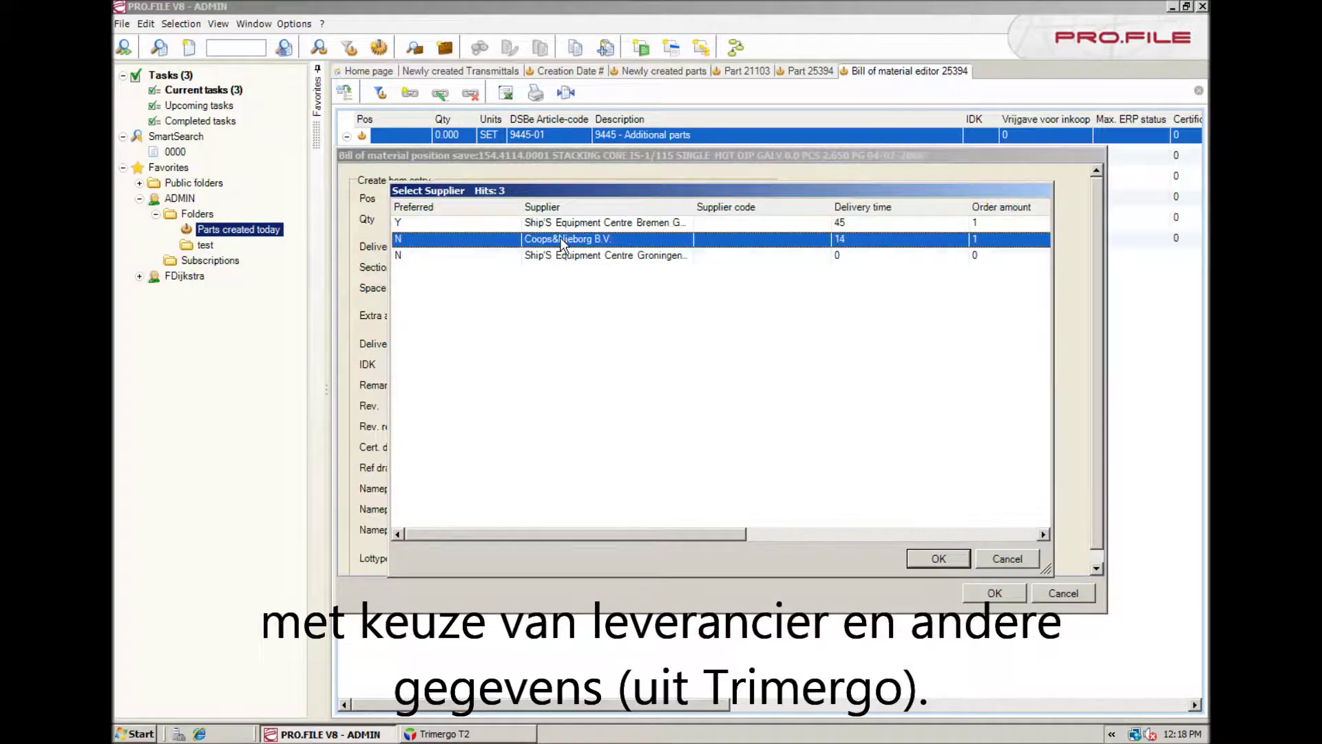
left_click(587, 254)
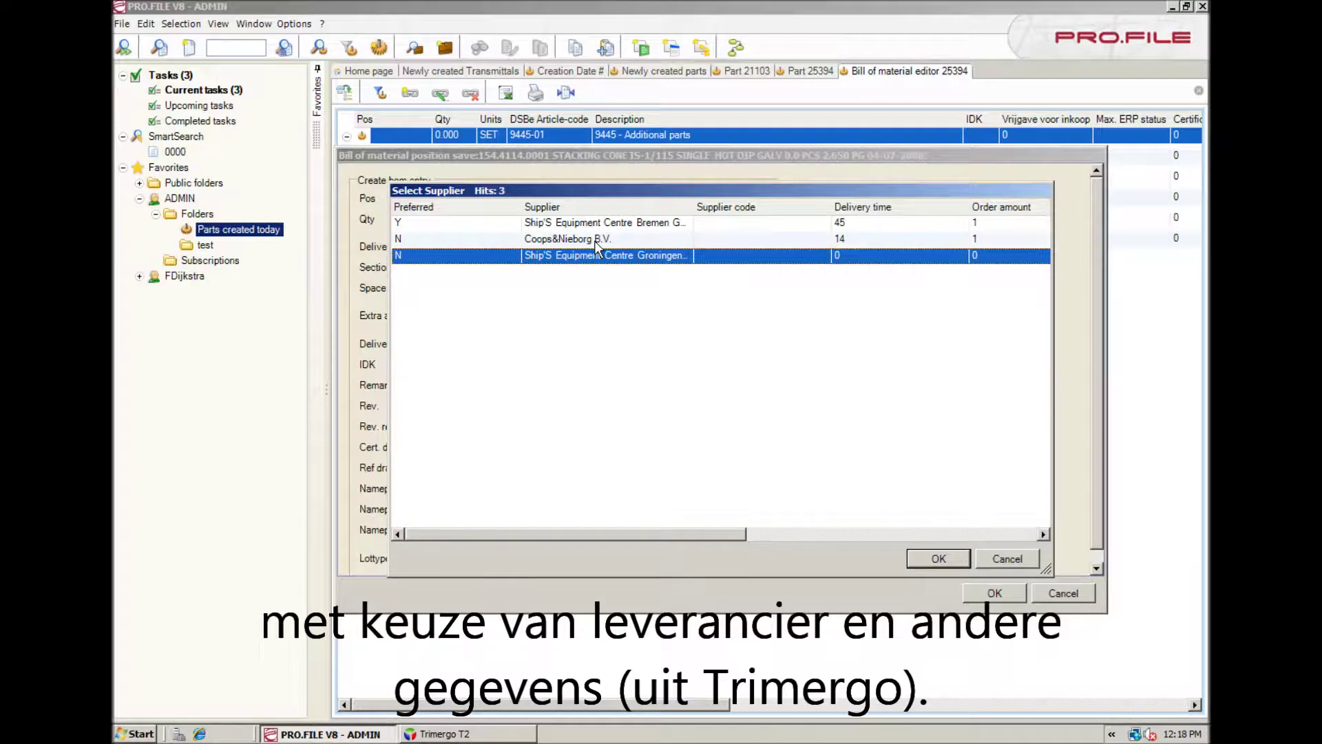
left_click(598, 223)
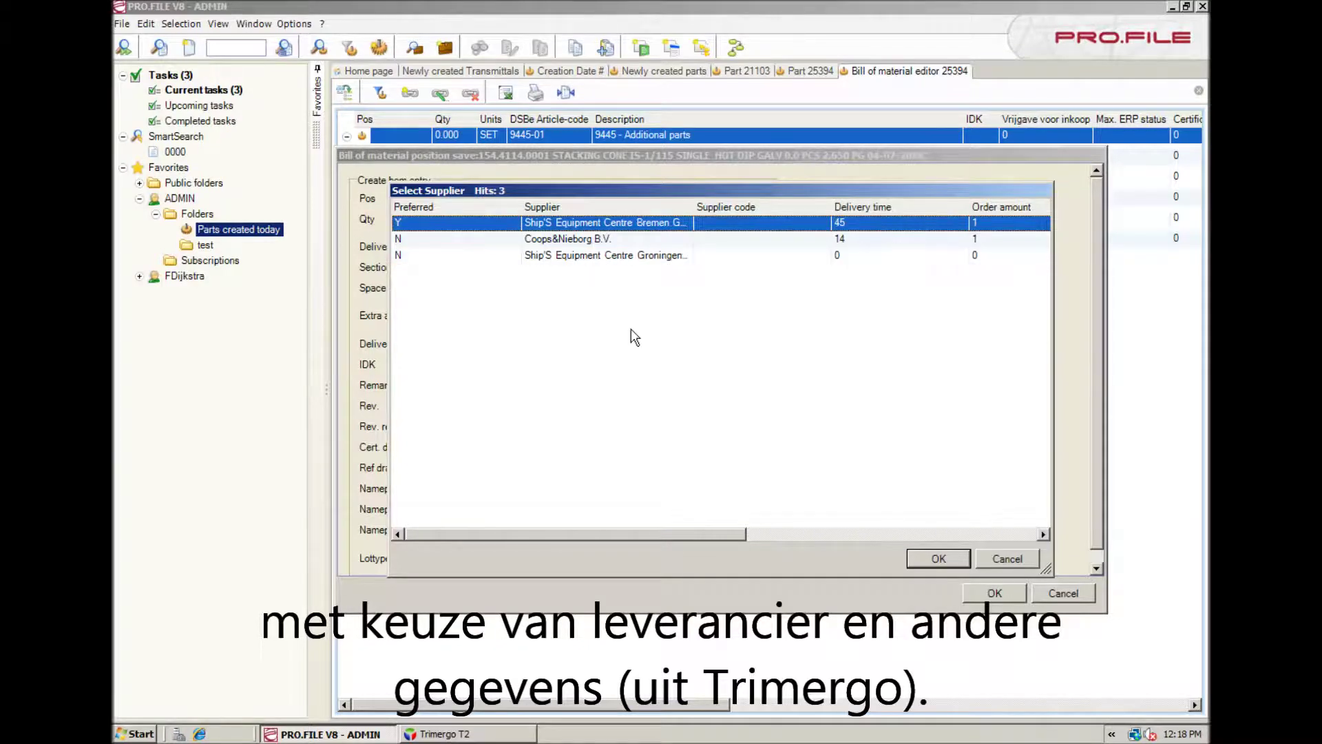
left_click(939, 559)
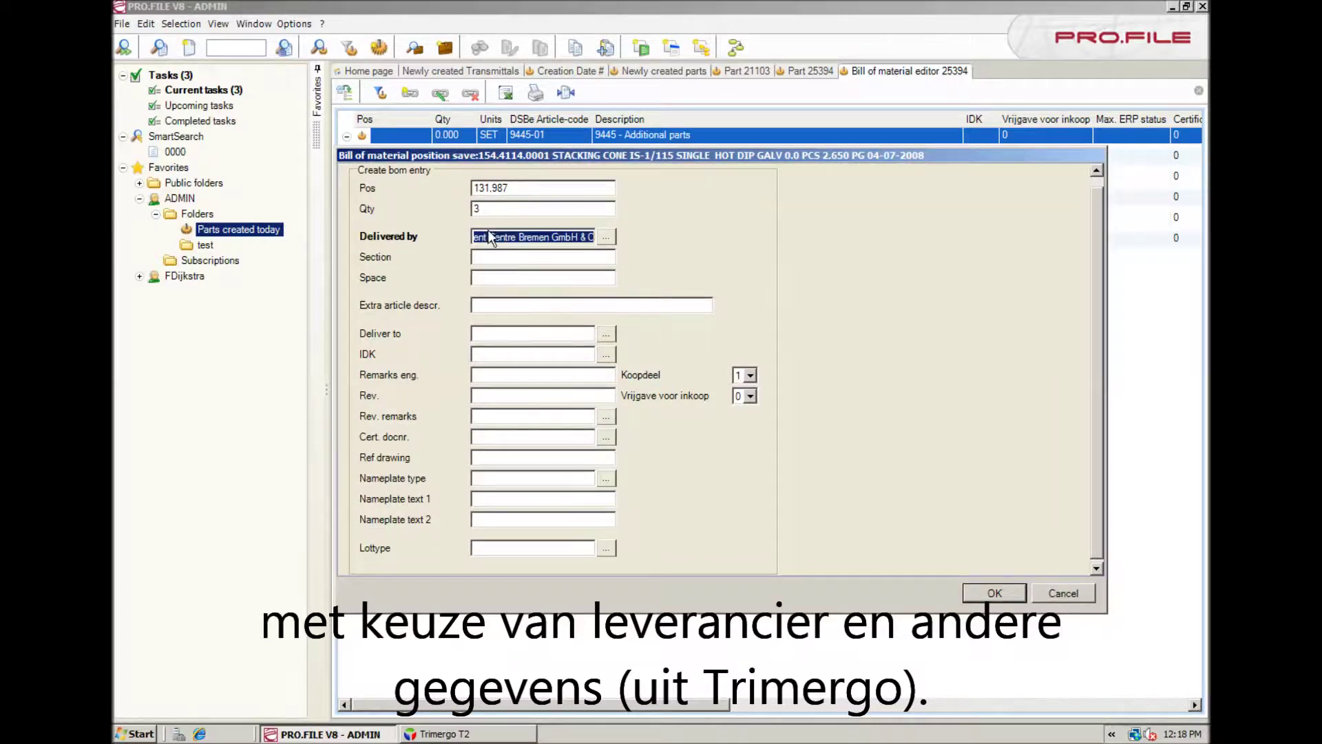
Step: Set the entry's Deliver to value to HY and its IDK to cost code 02200 Spare parts, and save it
left_click(526, 262)
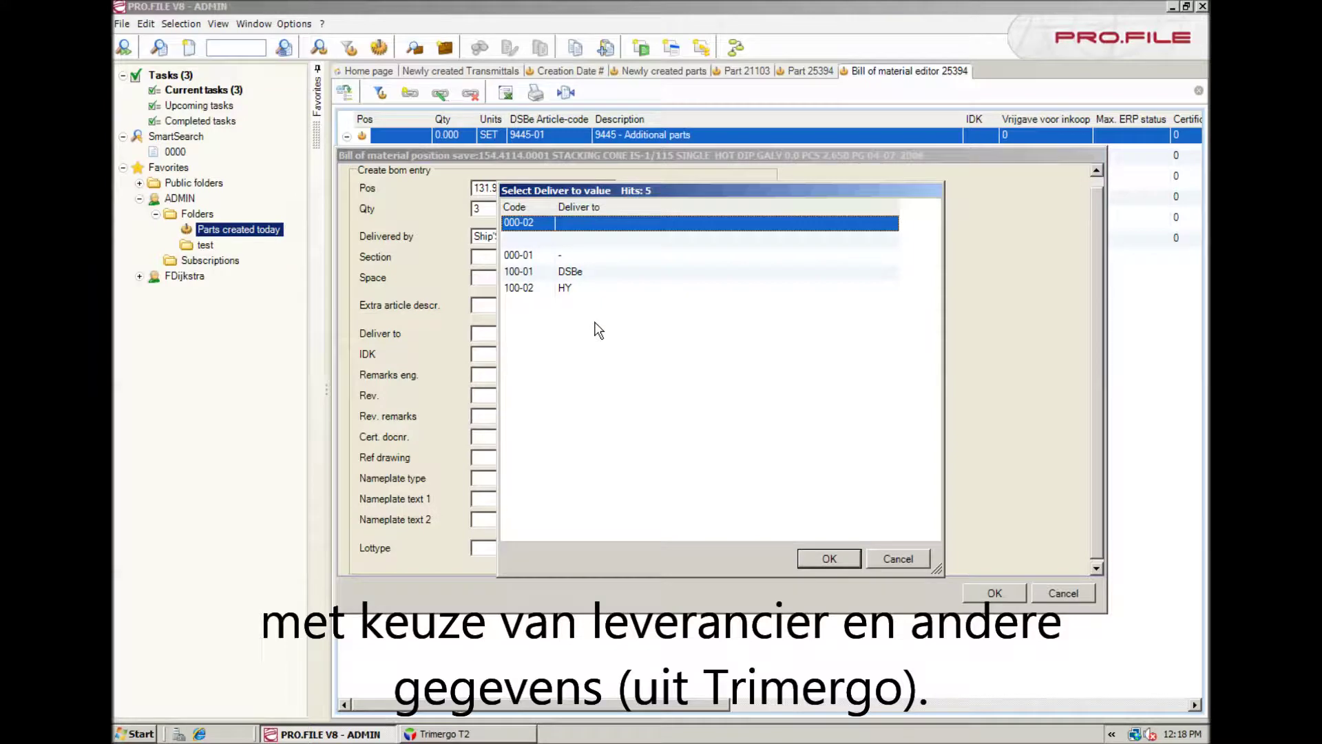
left_click(577, 290)
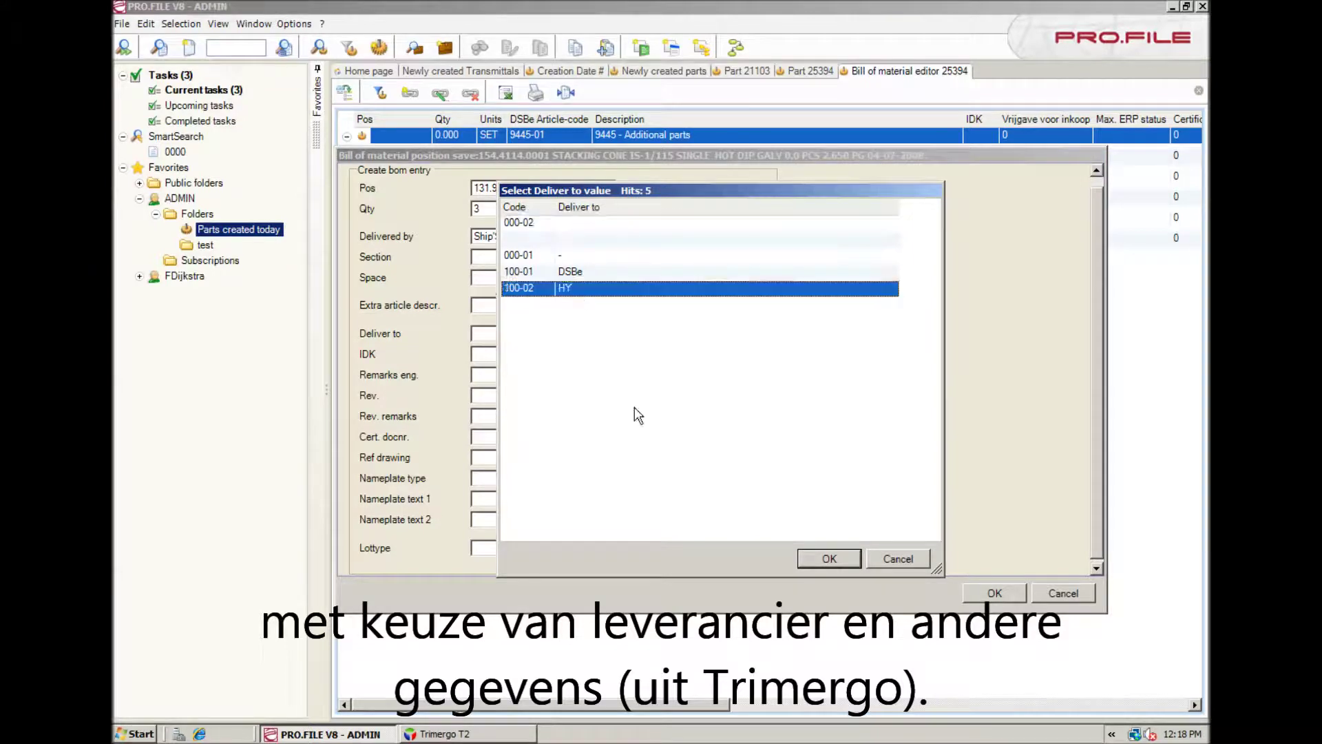
left_click(830, 560)
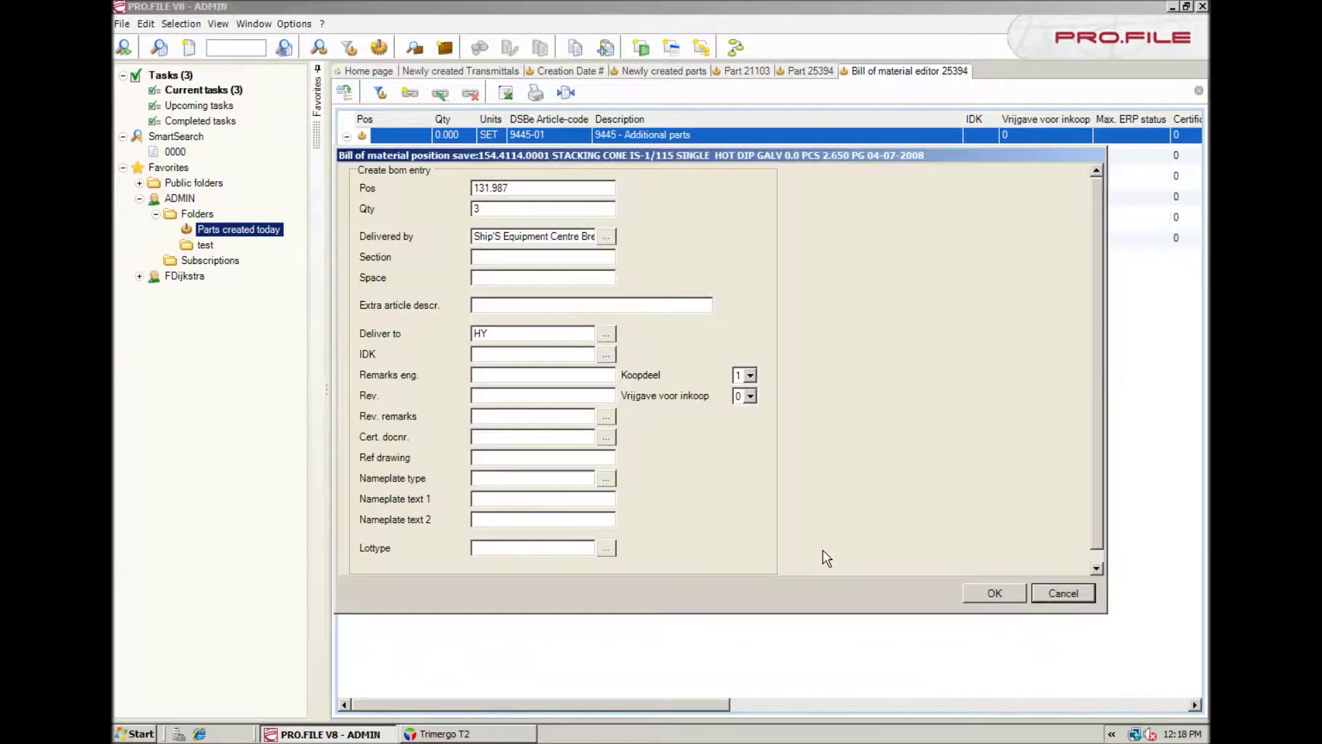
left_click(577, 332)
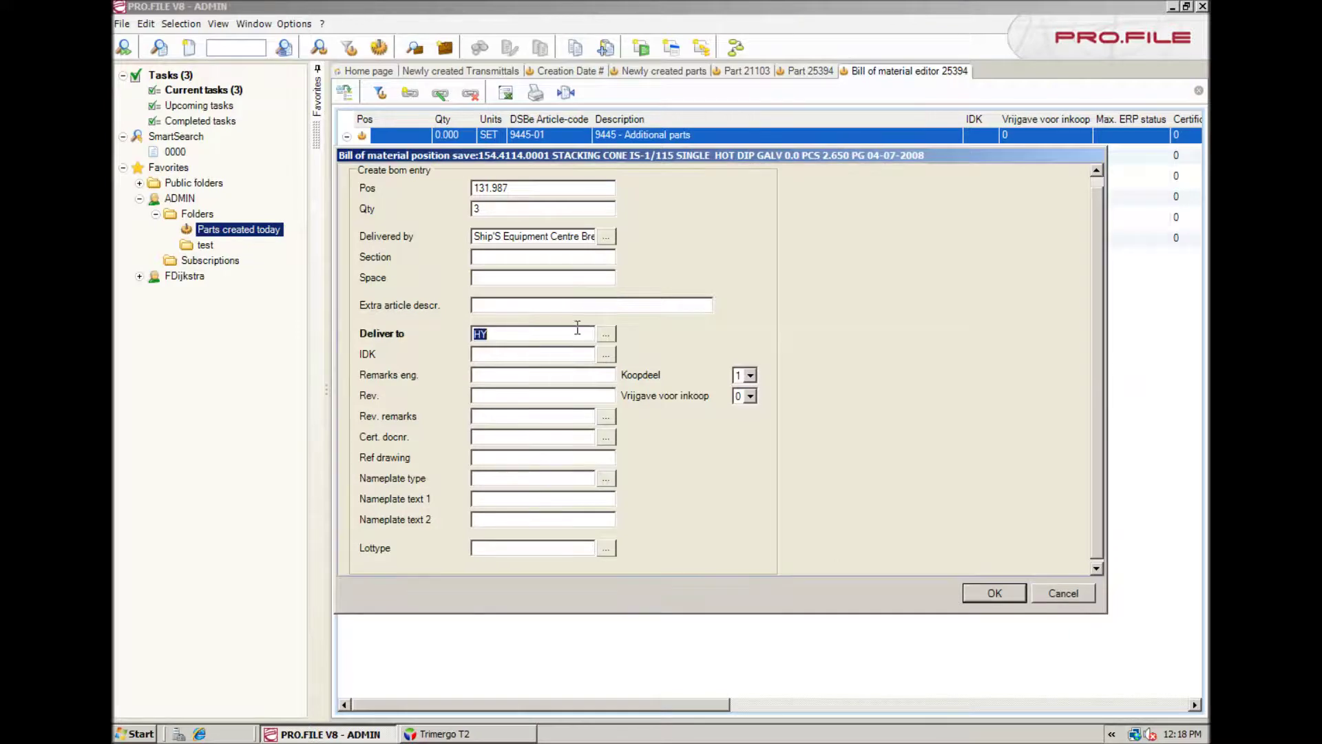
left_click(597, 359)
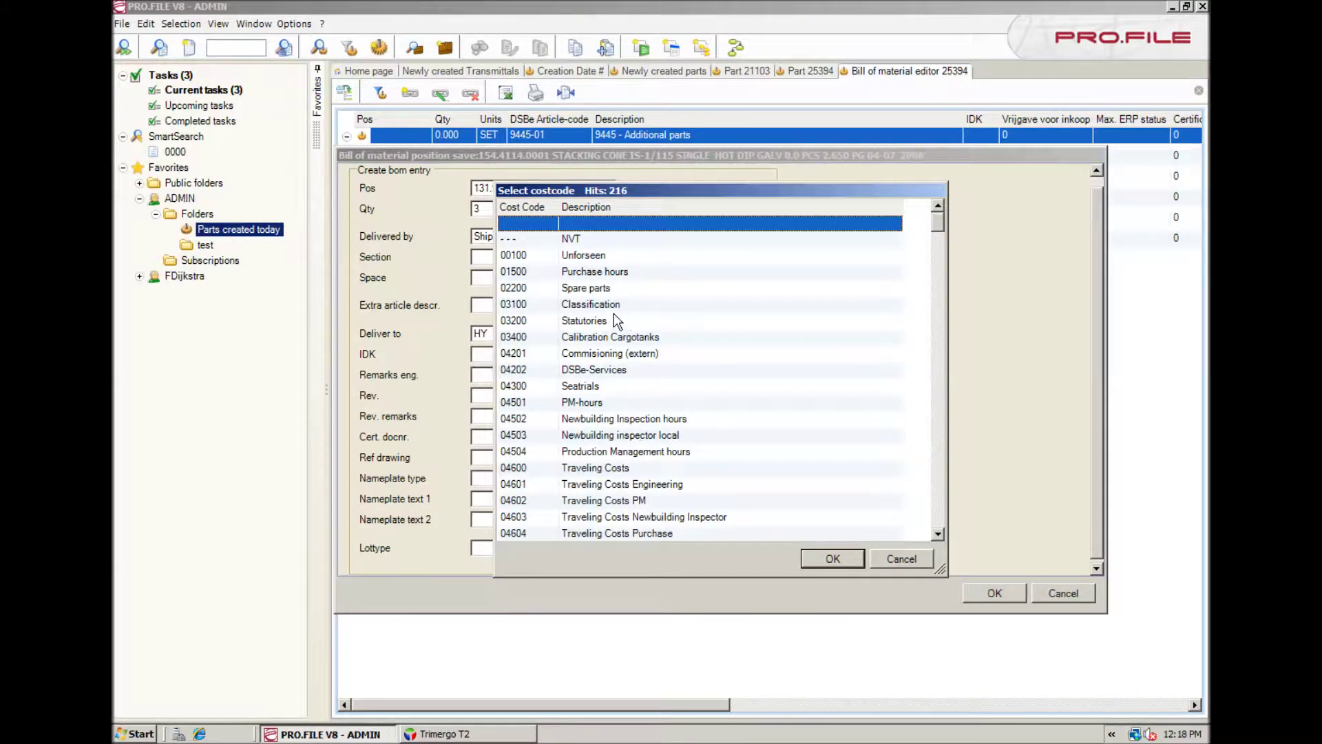
double_click(594, 292)
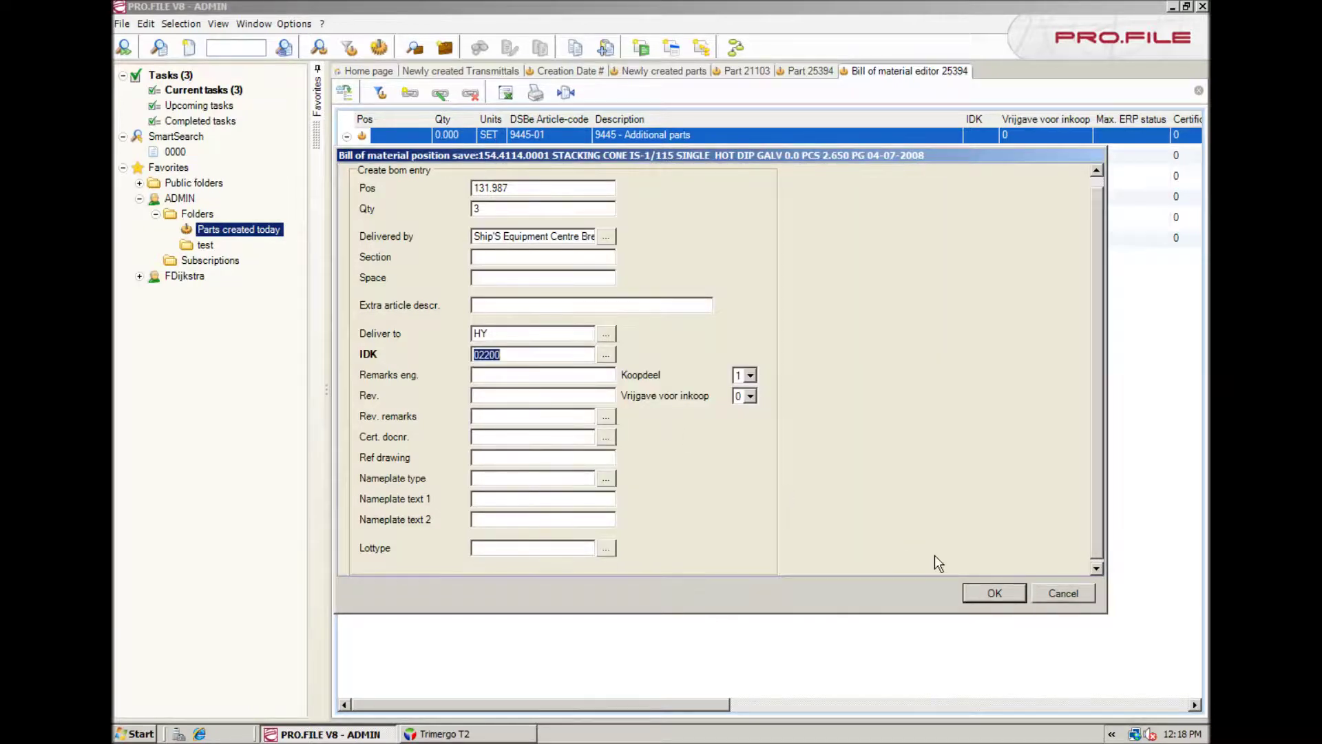
left_click(997, 593)
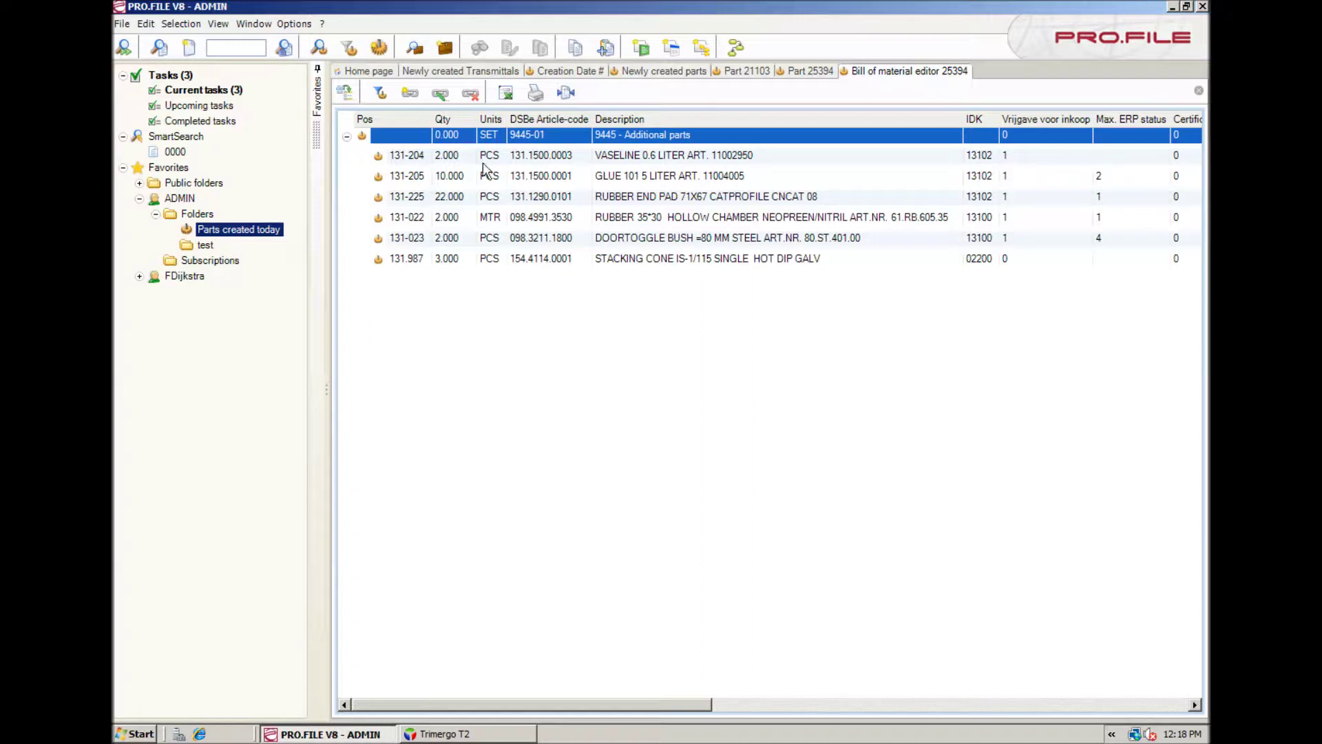
Step: Release the 9445-01 bill of material to the ERP system through ERP Integration
left_click(321, 24)
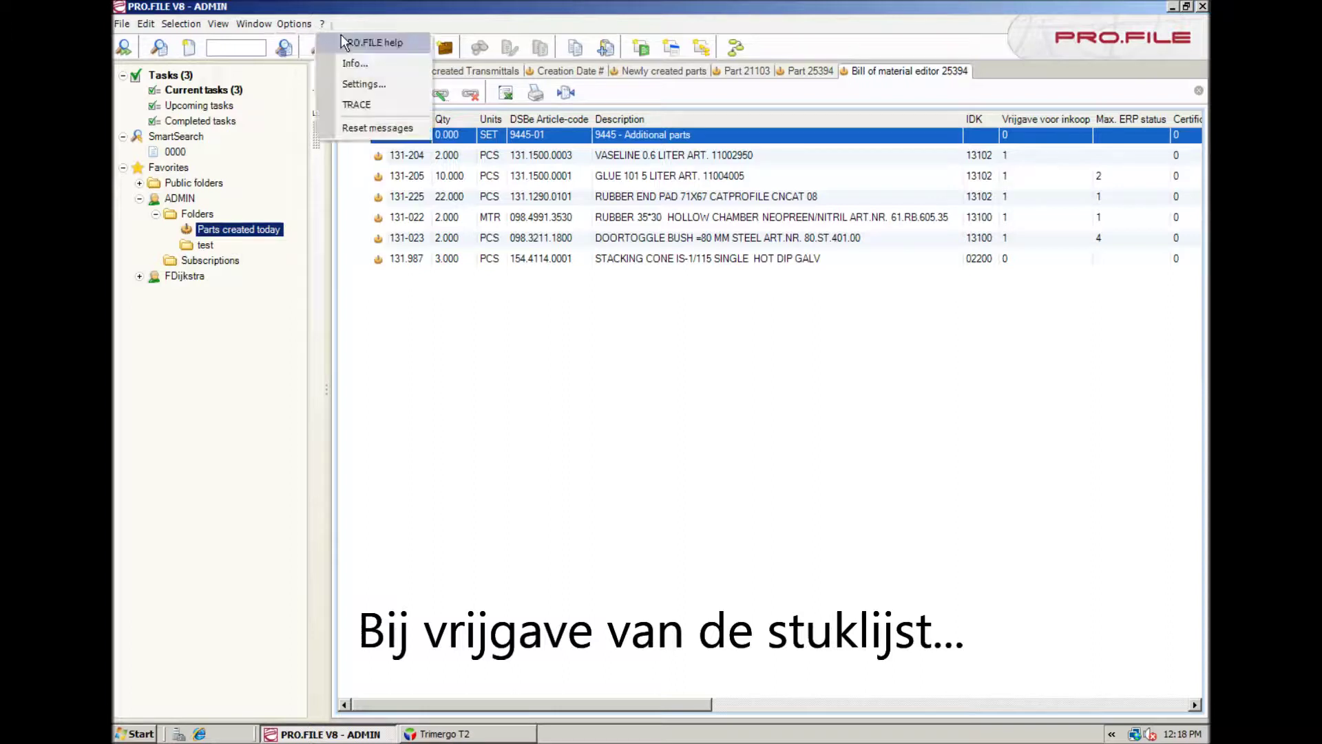
mouse_move(307, 26)
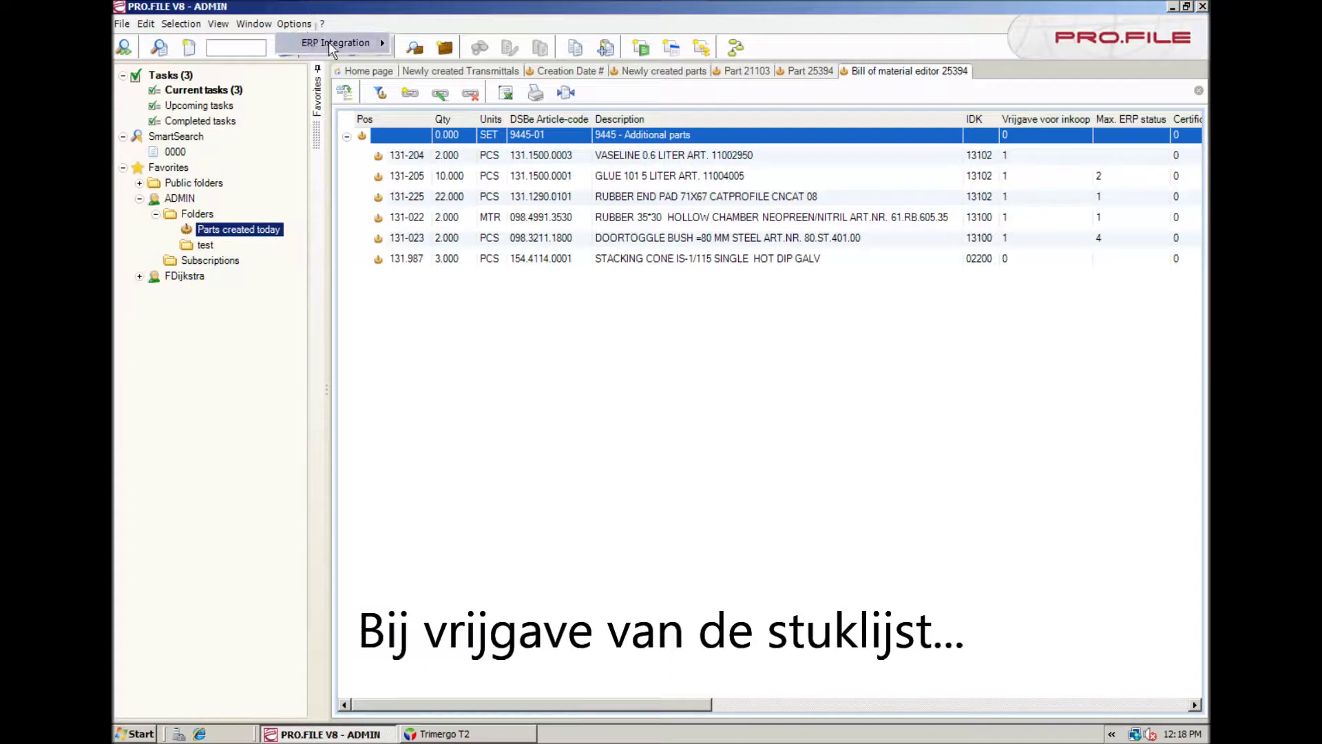
mouse_move(381, 50)
left_click(455, 64)
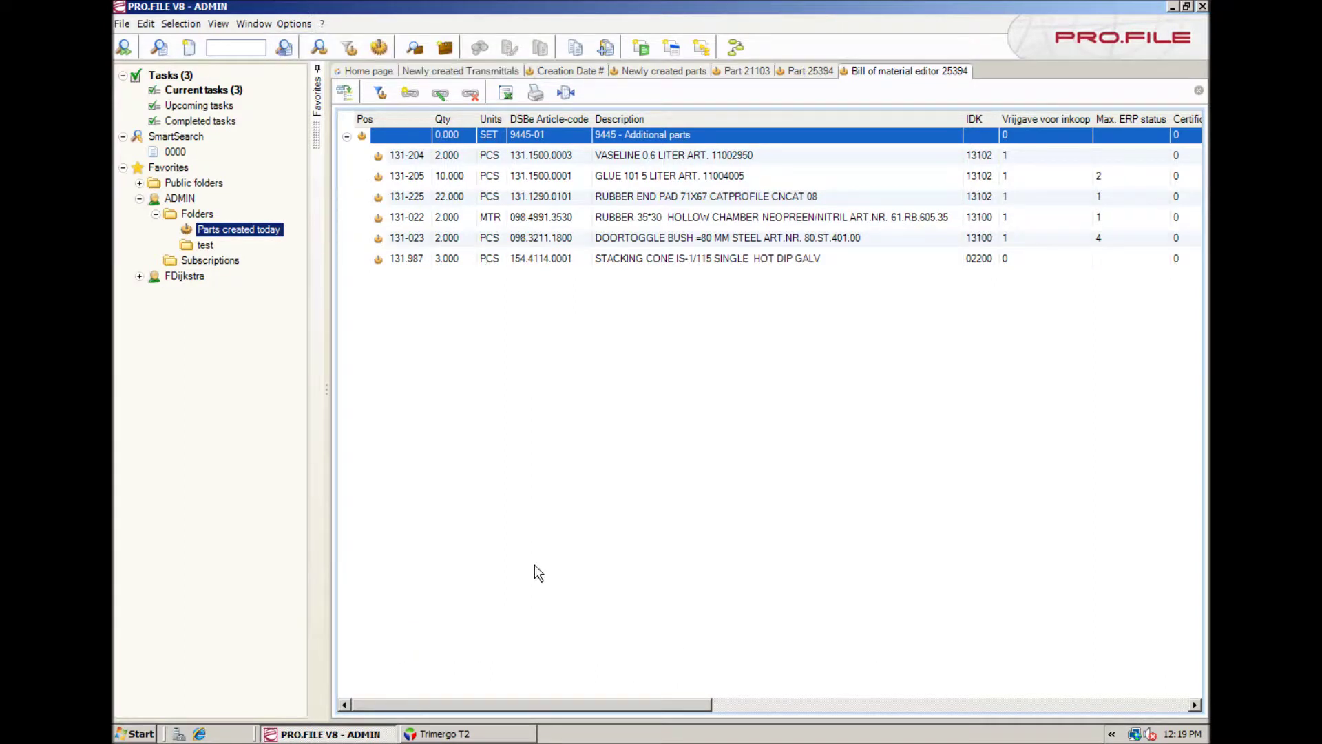
Step: Switch to Trimergo T2, filter the bills of materials by number "944" and view the lines of 9445-01
left_click(512, 733)
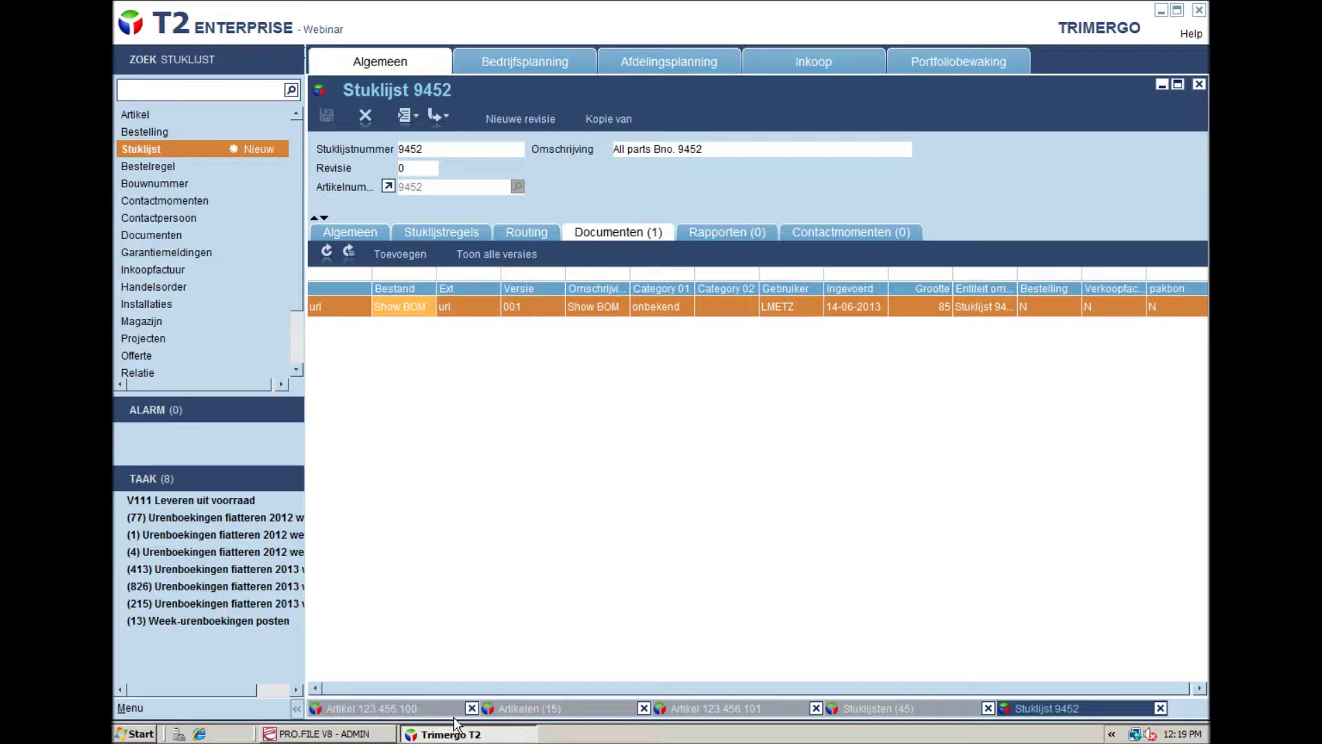
left_click(893, 711)
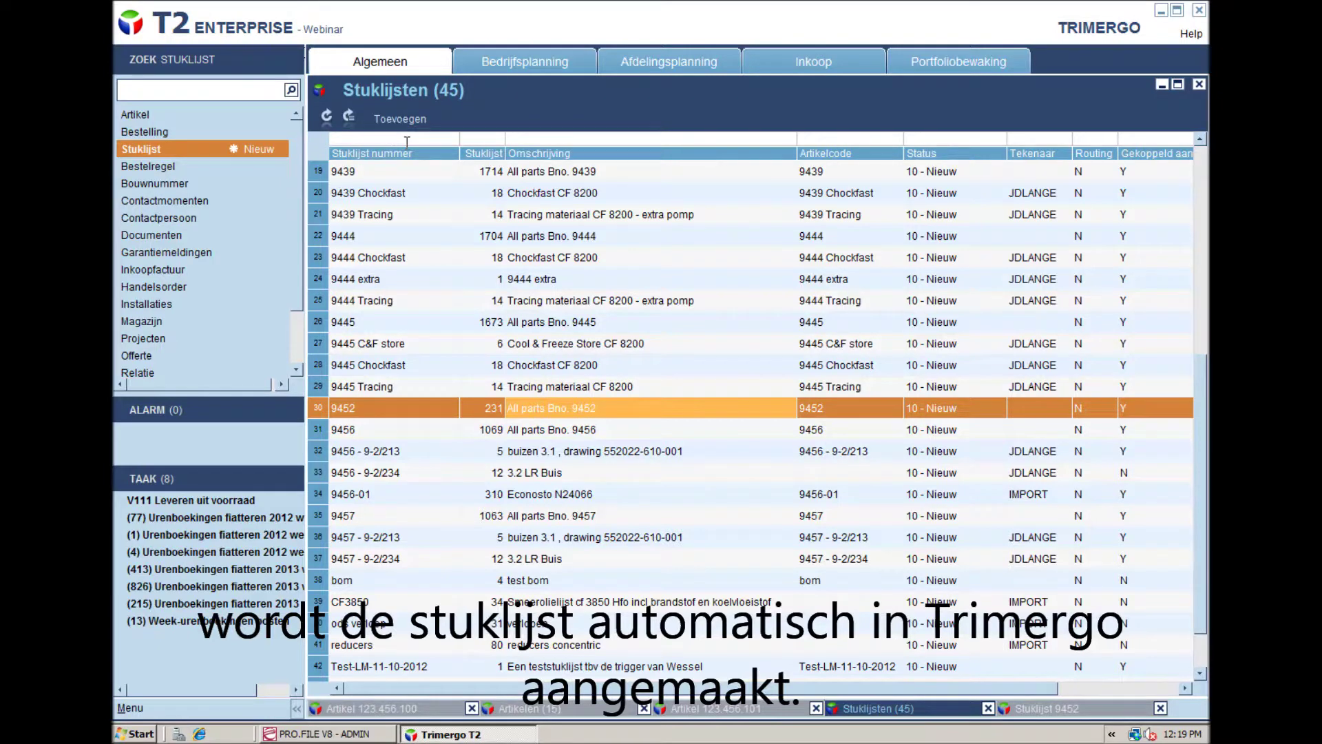
left_click(533, 141)
left_click(382, 138)
type("944")
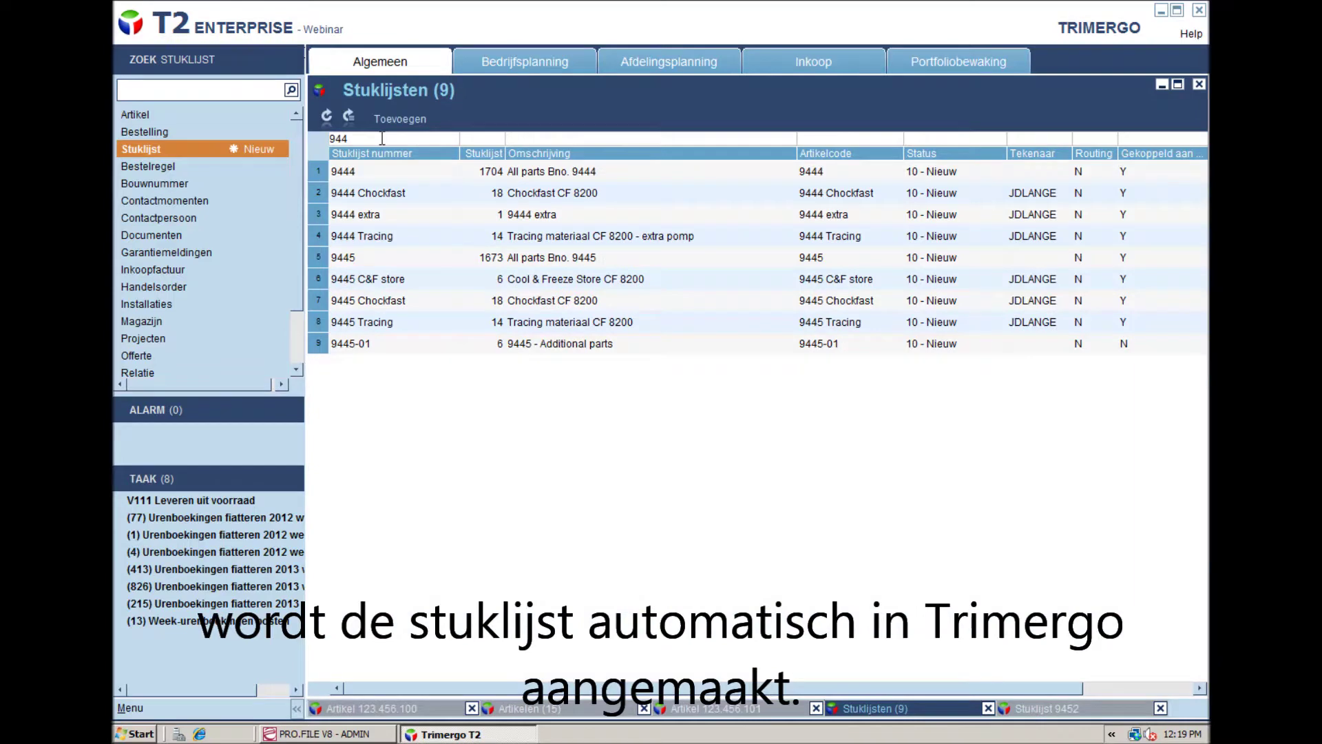
double_click(383, 342)
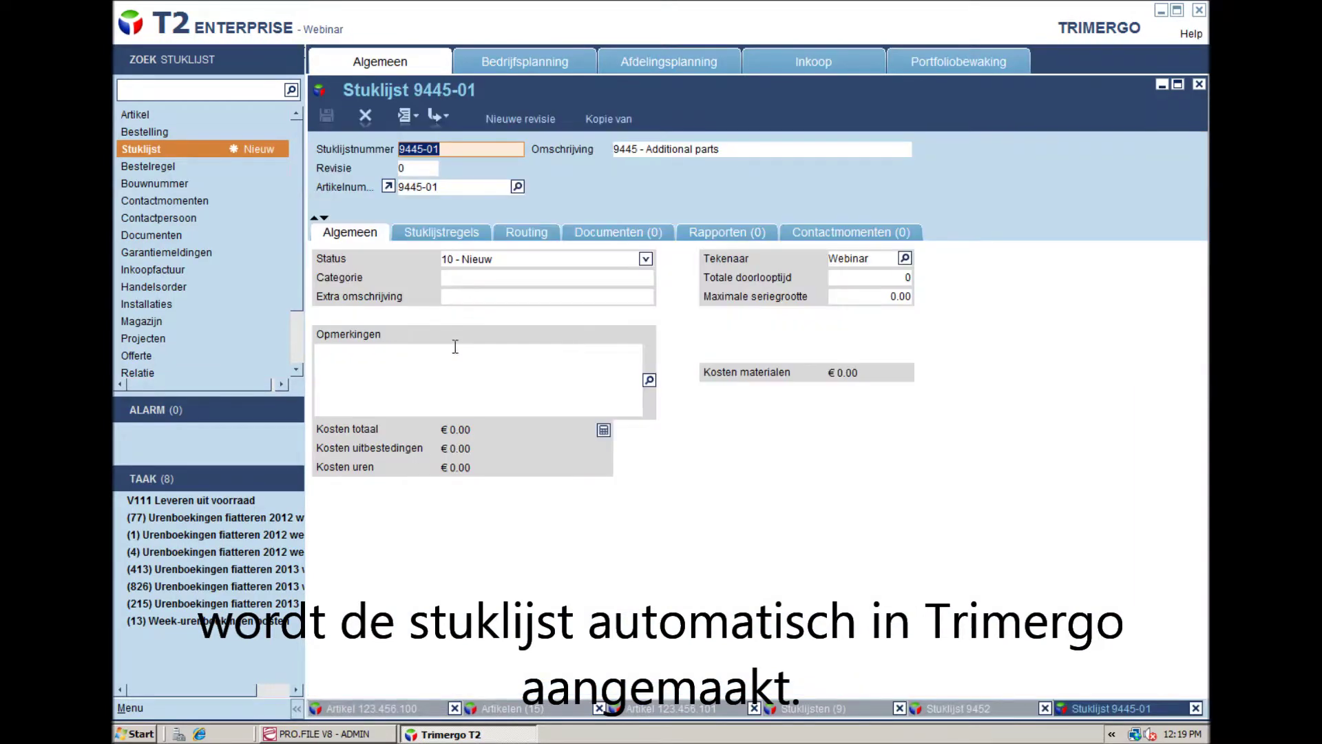
left_click(433, 234)
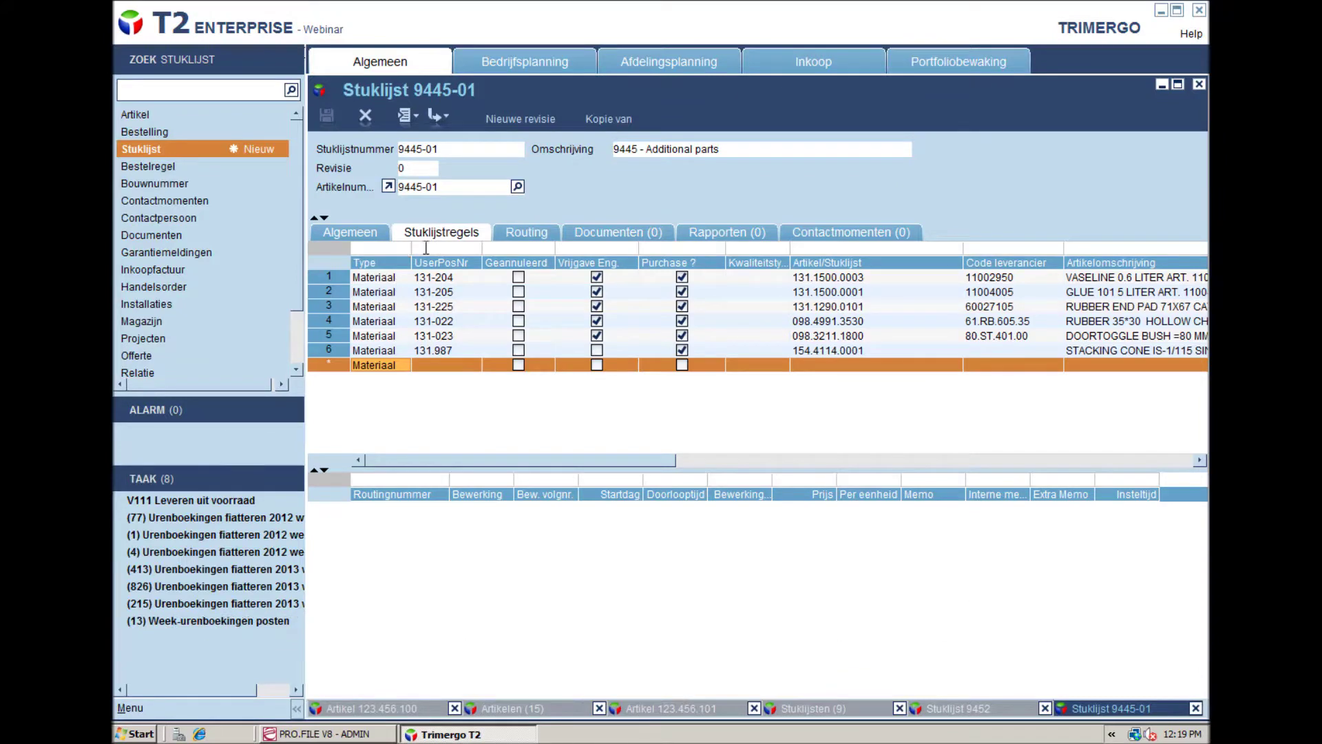